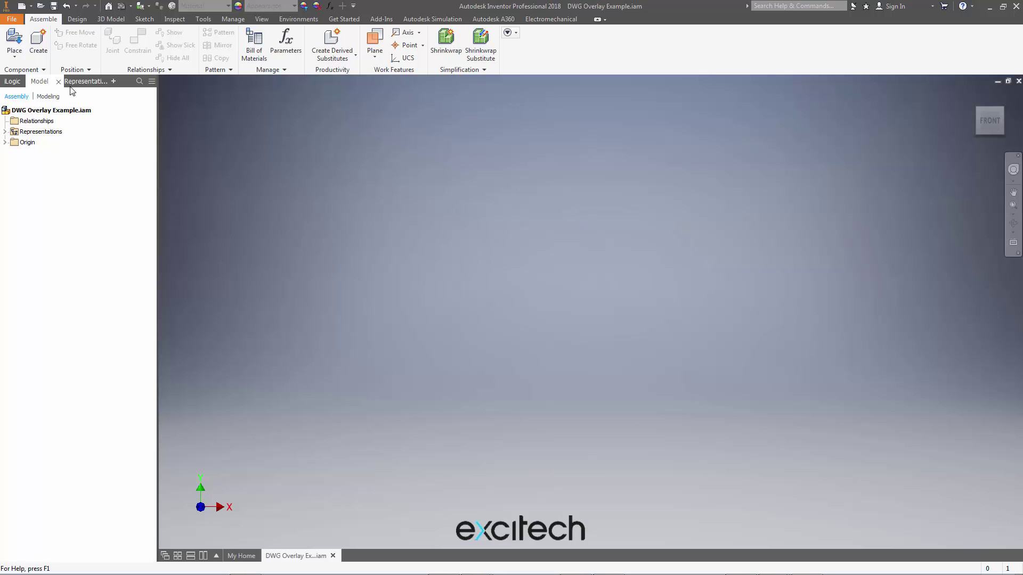
Step: Place the AutoCAD drawing Ground floor.dwg on the XZ origin plane with its origin at the assembly's centre point
{"action": "left_click", "coordinate": [15, 40]}
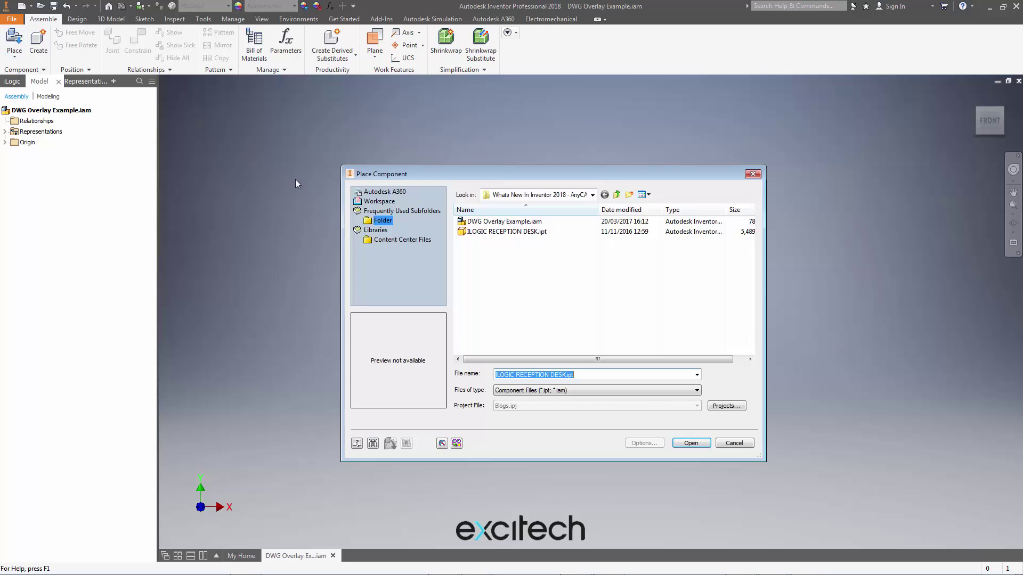
{"action": "left_click", "coordinate": [522, 392]}
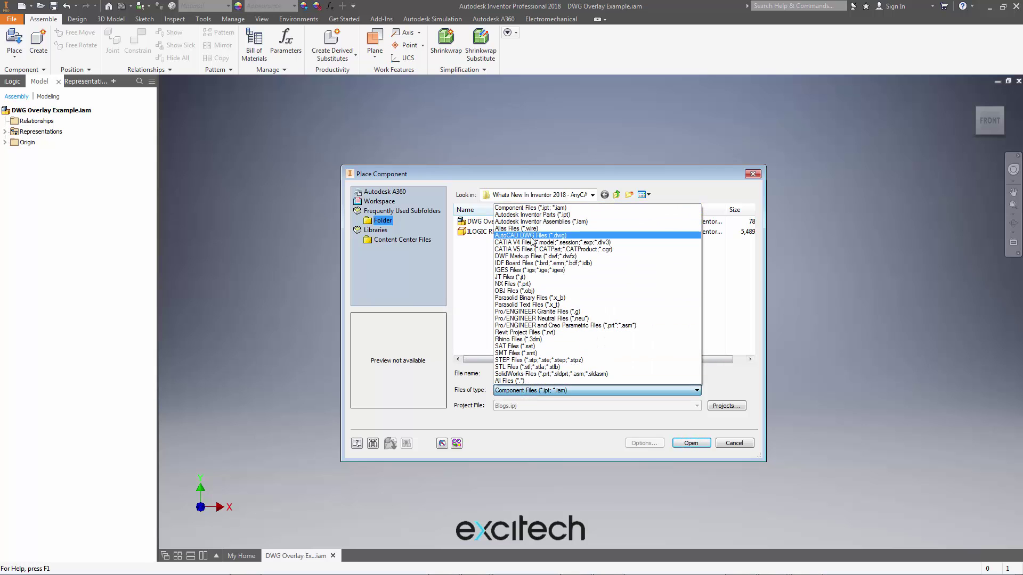
{"action": "left_click", "coordinate": [545, 237]}
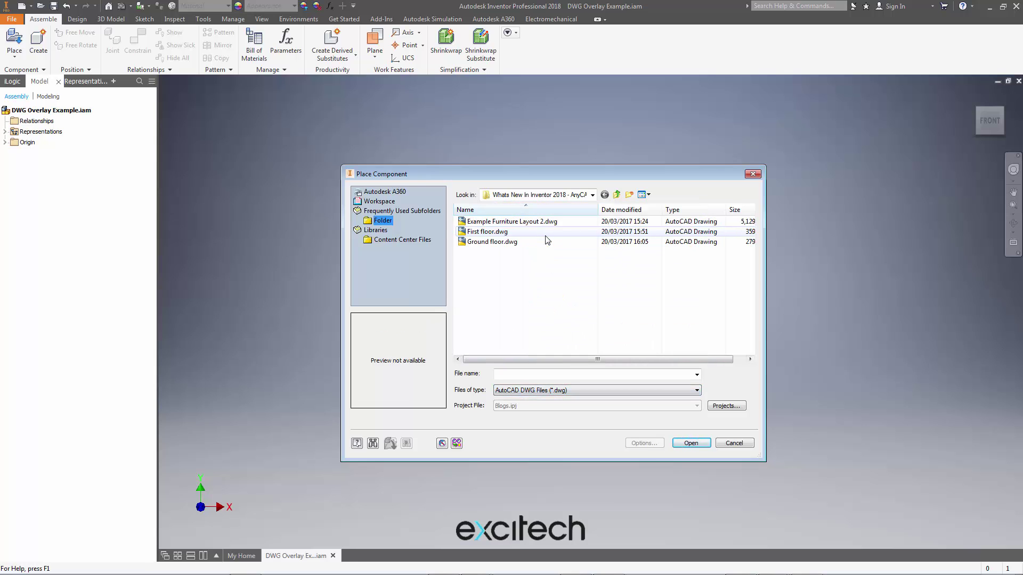
{"action": "left_click", "coordinate": [484, 242]}
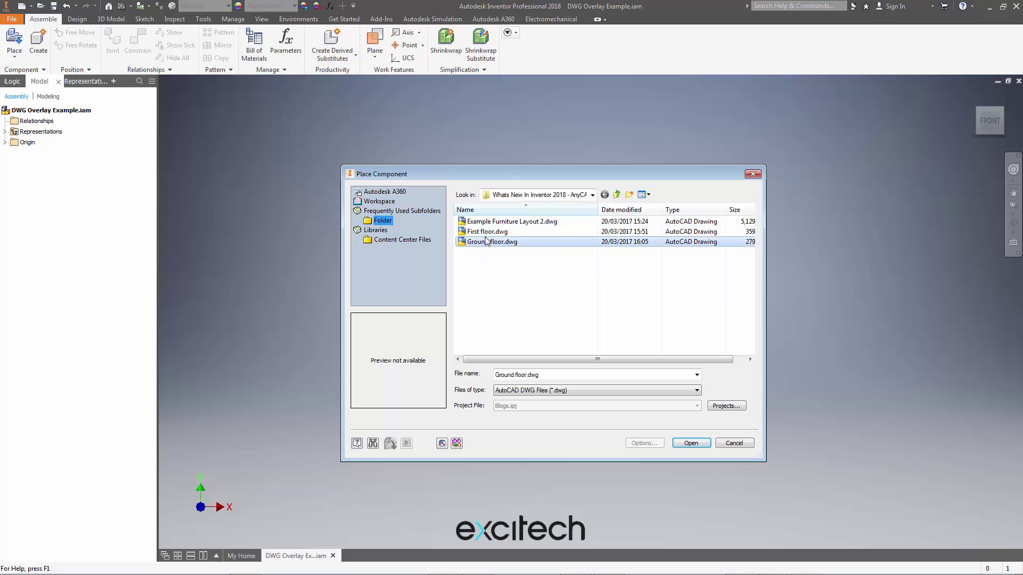
{"action": "left_click", "coordinate": [487, 233]}
{"action": "left_click", "coordinate": [487, 242]}
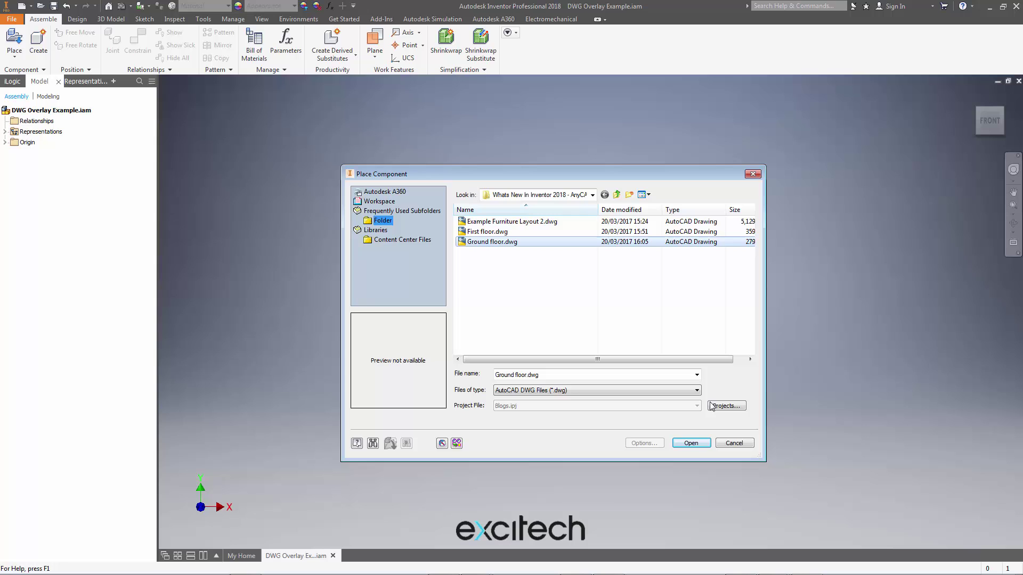
{"action": "left_click", "coordinate": [691, 443]}
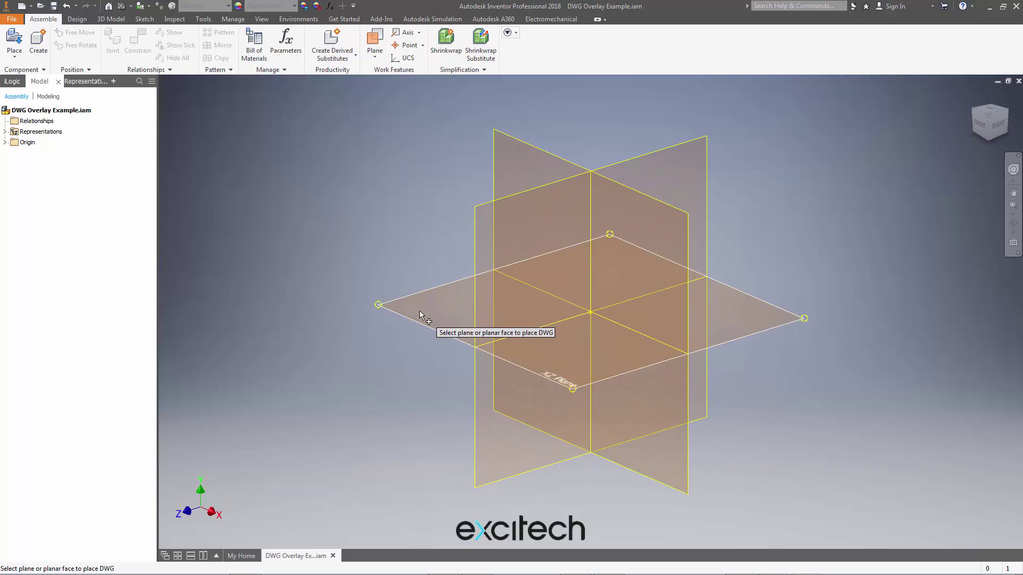
{"action": "left_click", "coordinate": [421, 315]}
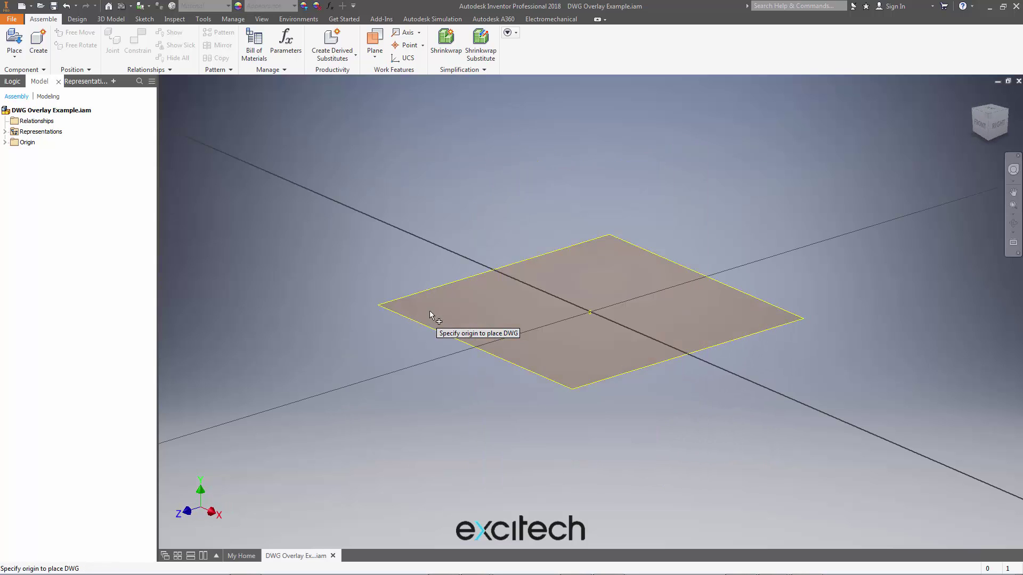
{"action": "left_click", "coordinate": [590, 313]}
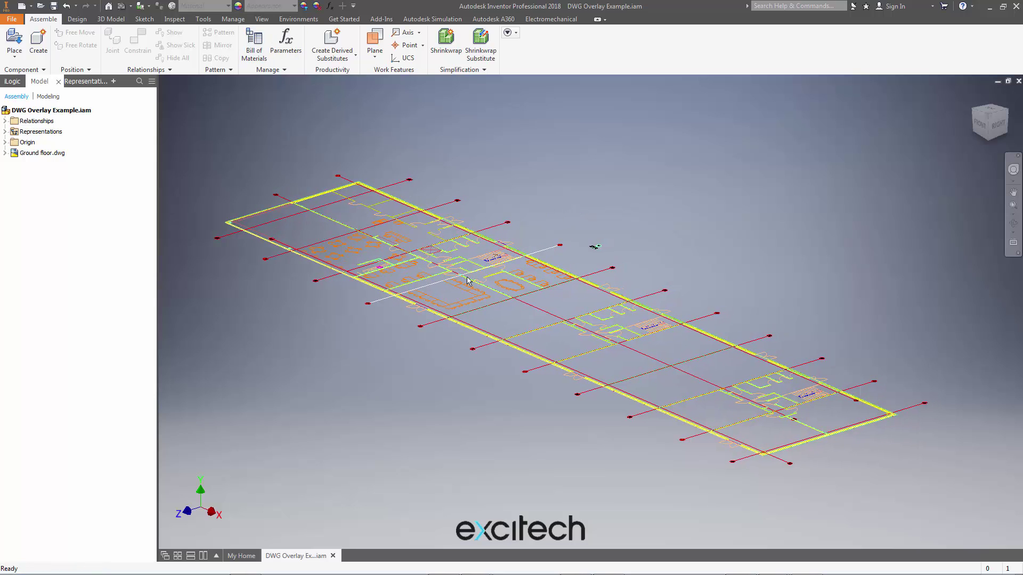
{"action": "middle_click_drag", "start_coordinate": [477, 181], "coordinate": [468, 185]}
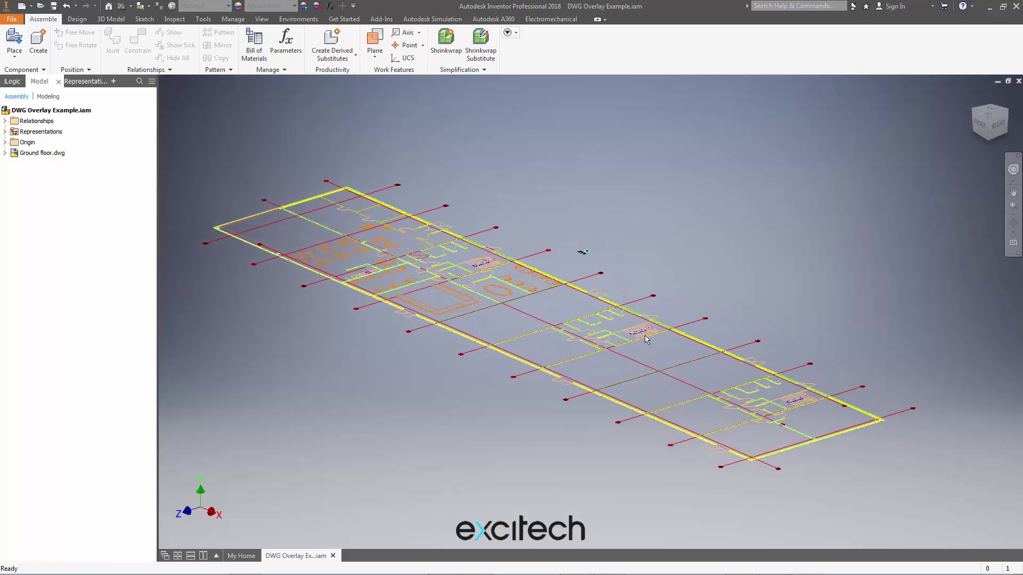
Step: Create a work plane offset 4200 upward from the XZ origin plane
{"action": "left_click", "coordinate": [375, 44]}
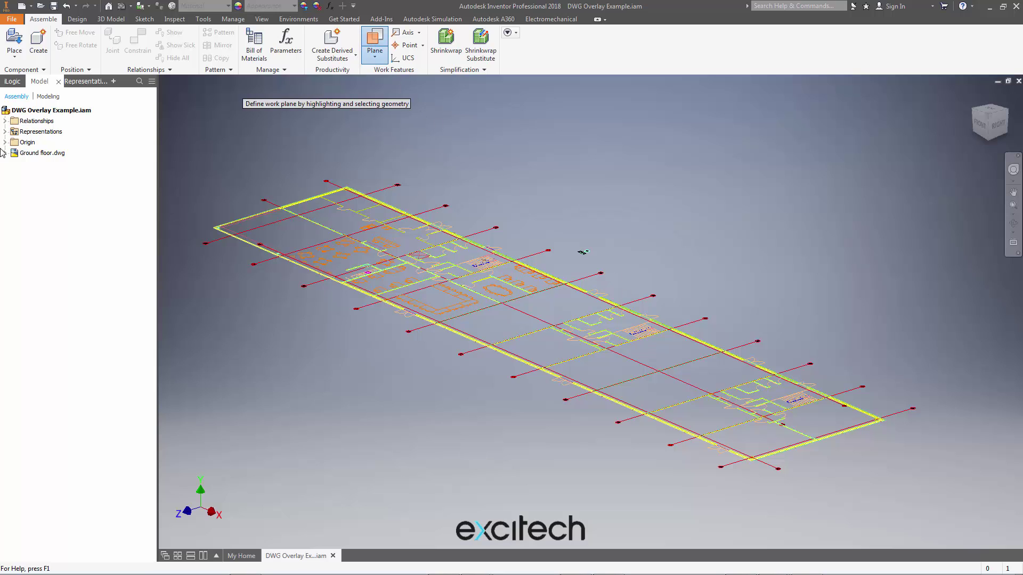
{"action": "left_click", "coordinate": [5, 142]}
{"action": "left_click", "coordinate": [39, 163]}
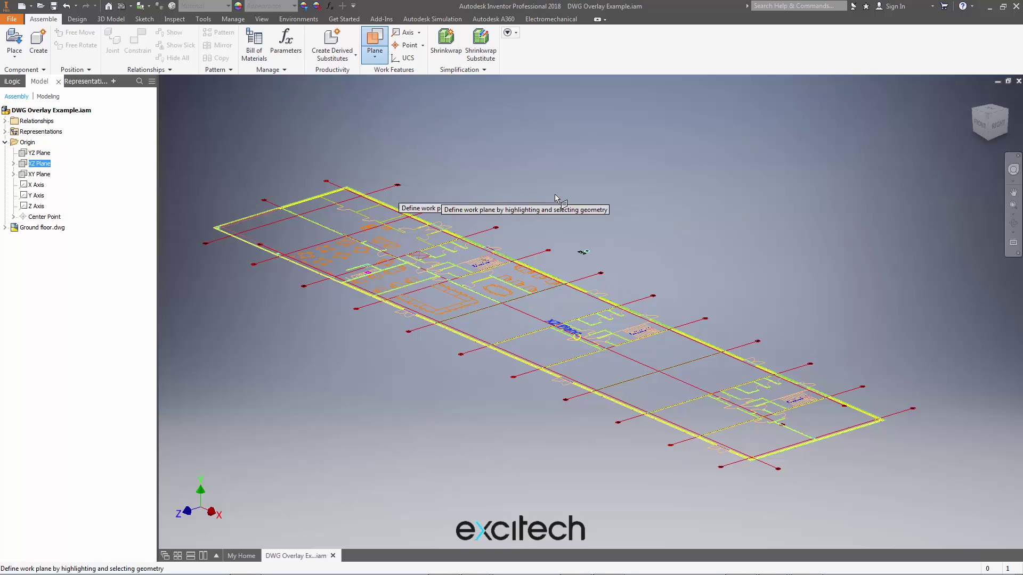
{"action": "type", "text": "4200"}
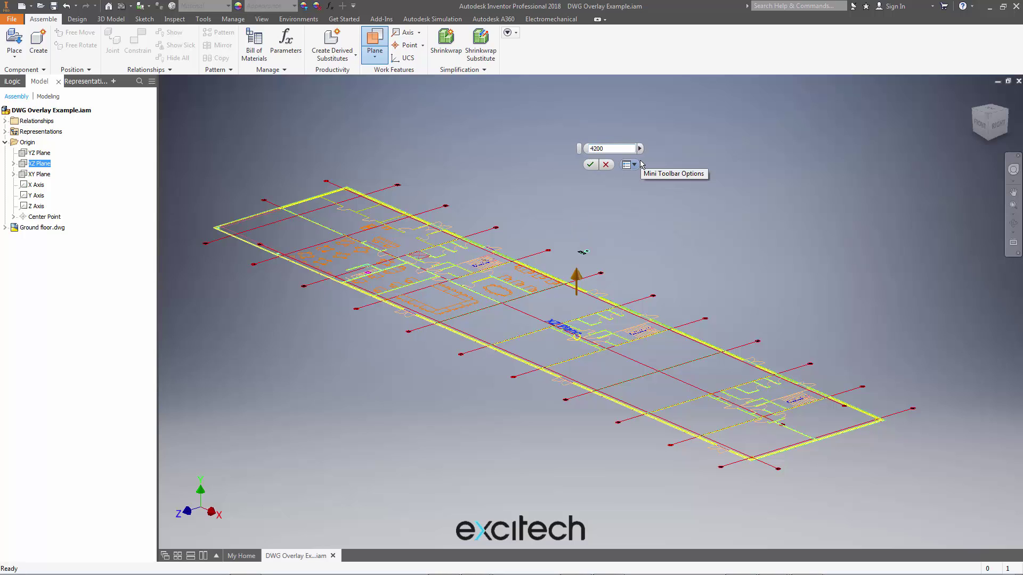
{"action": "key", "text": "Return"}
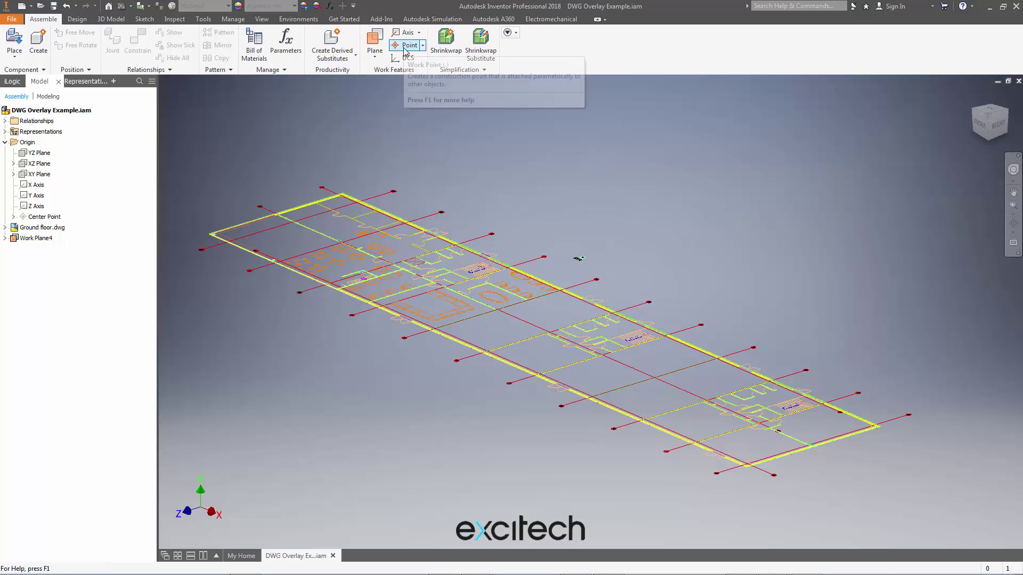
Step: Create a work point where the offset work plane, the XY Plane and the YZ Plane intersect
{"action": "middle_click_drag", "start_coordinate": [457, 145], "coordinate": [450, 143]}
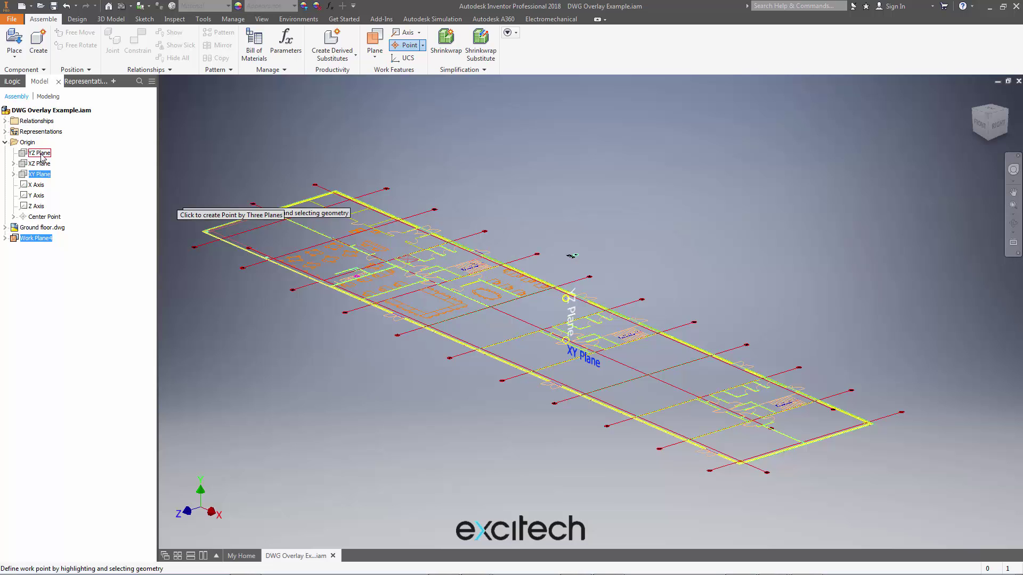
{"action": "key", "text": "Escape"}
{"action": "scroll", "coordinate": [552, 302], "scroll_direction": "up", "scroll_amount": 3}
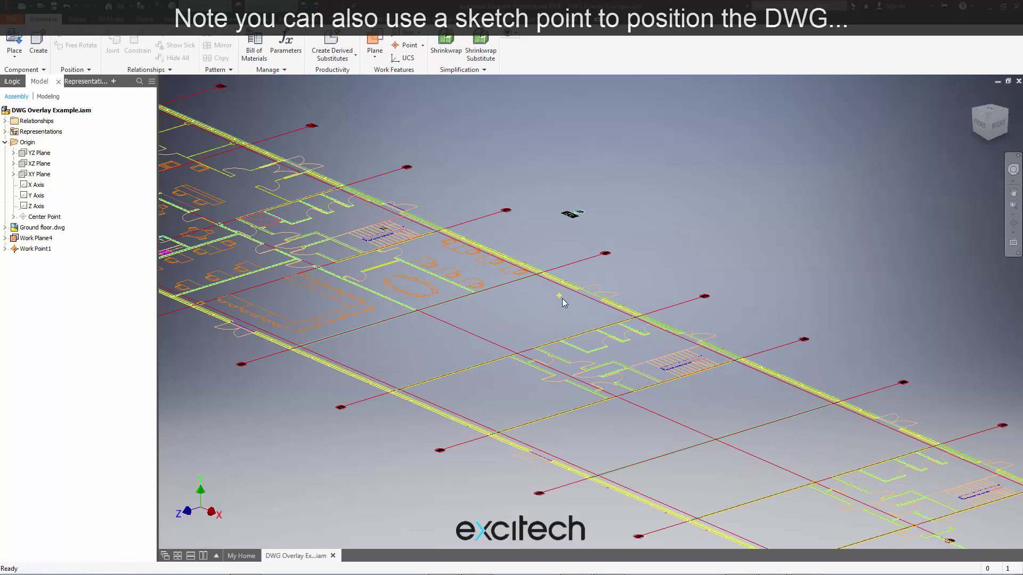
{"action": "scroll", "coordinate": [584, 274], "scroll_direction": "down", "scroll_amount": 3}
{"action": "middle_click_drag", "start_coordinate": [652, 246], "coordinate": [646, 252]}
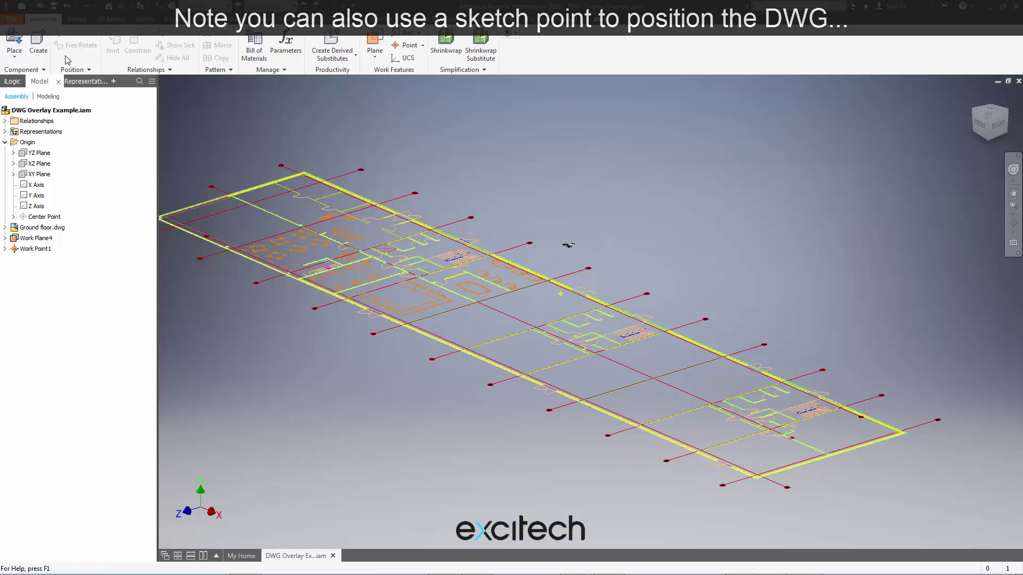
Step: Place First floor.dwg on the offset work plane, using the new work point as its origin
{"action": "left_click", "coordinate": [14, 41]}
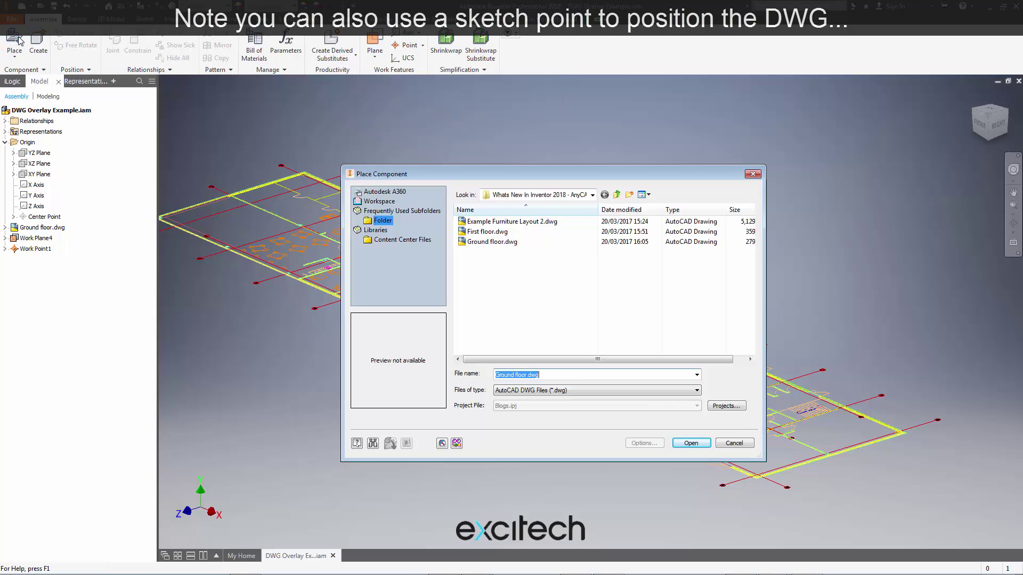
{"action": "double_click", "coordinate": [498, 233]}
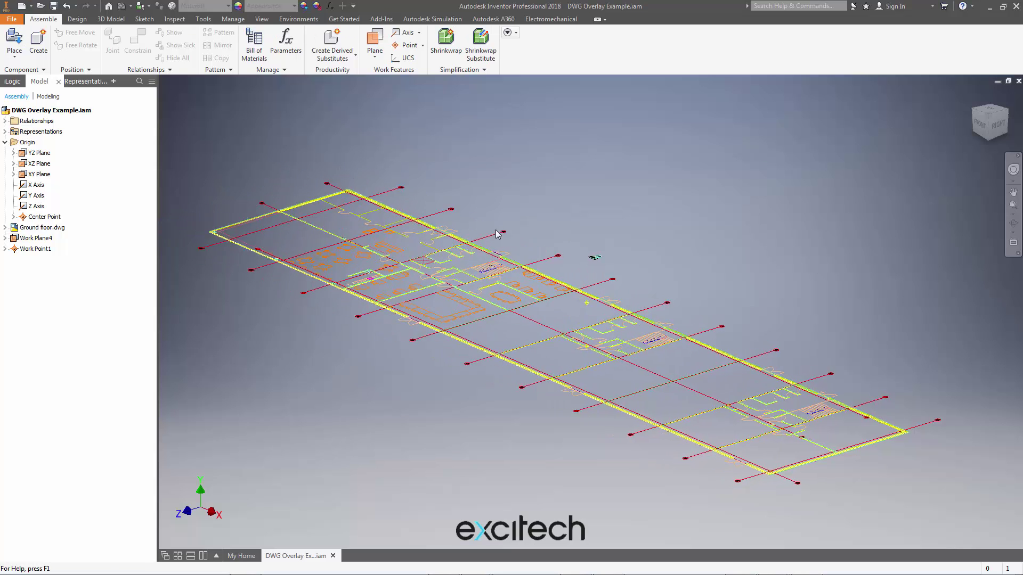
{"action": "left_click", "coordinate": [36, 238]}
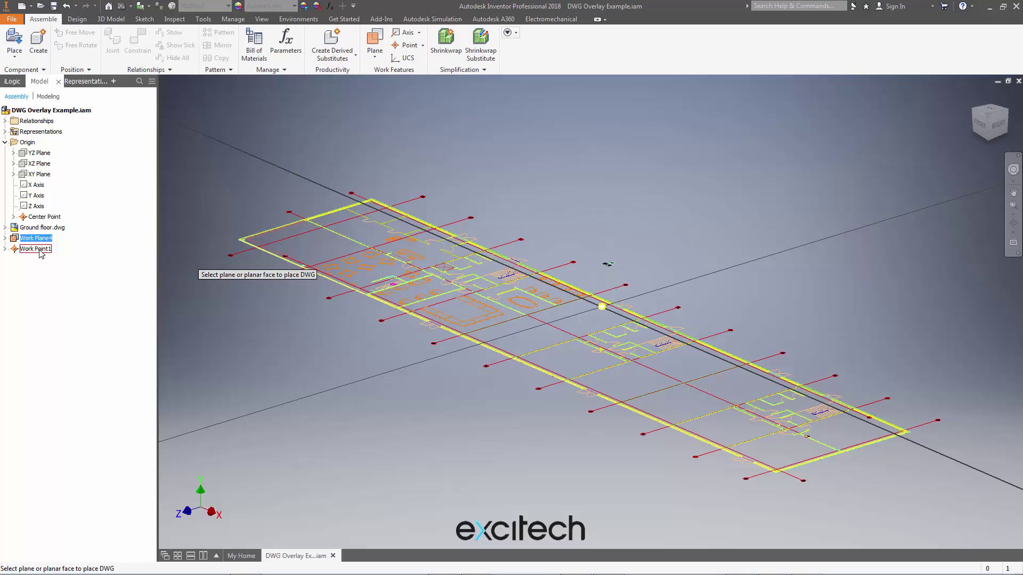
{"action": "left_click", "coordinate": [38, 249]}
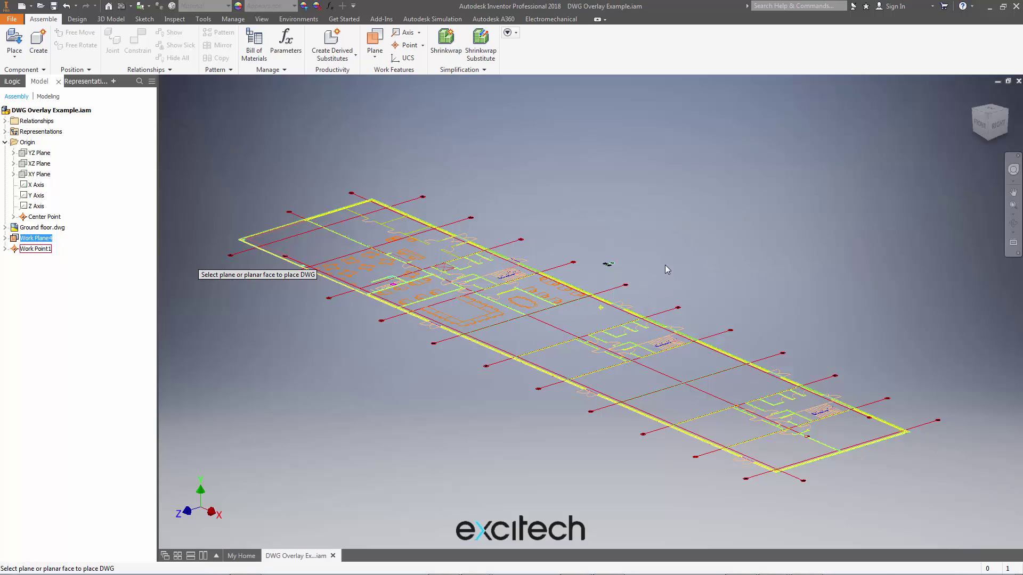
{"action": "middle_click_drag", "start_coordinate": [675, 207], "coordinate": [743, 158]}
{"action": "key", "text": "F6"}
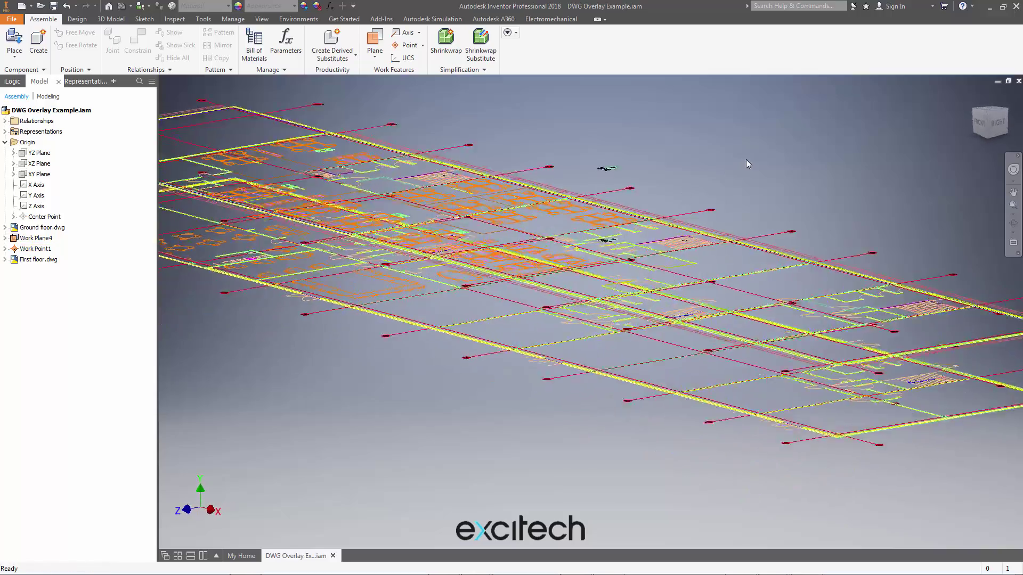
{"action": "key", "text": "F6"}
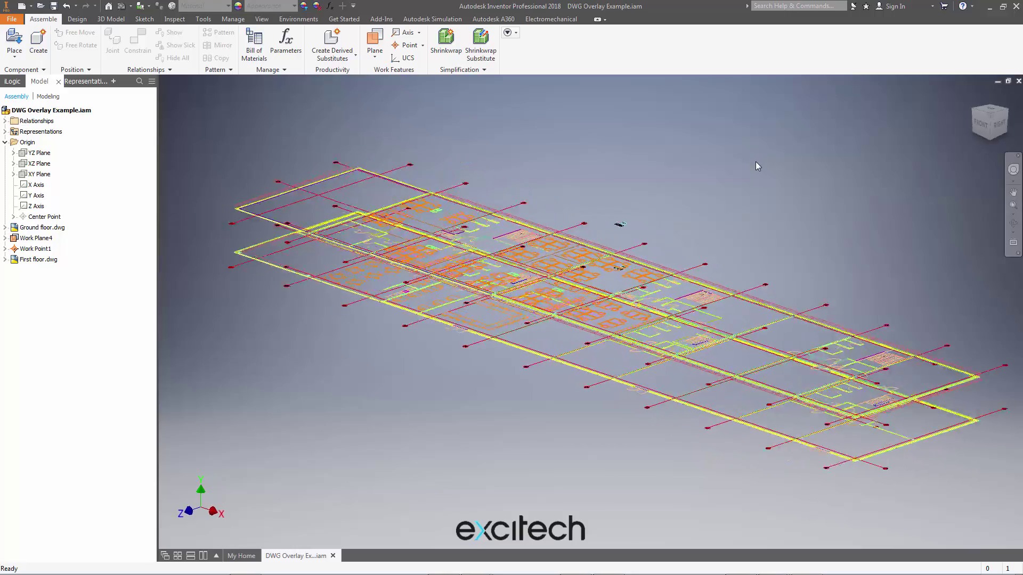
{"action": "middle_click_drag", "start_coordinate": [755, 162], "coordinate": [706, 168], "text": "shift"}
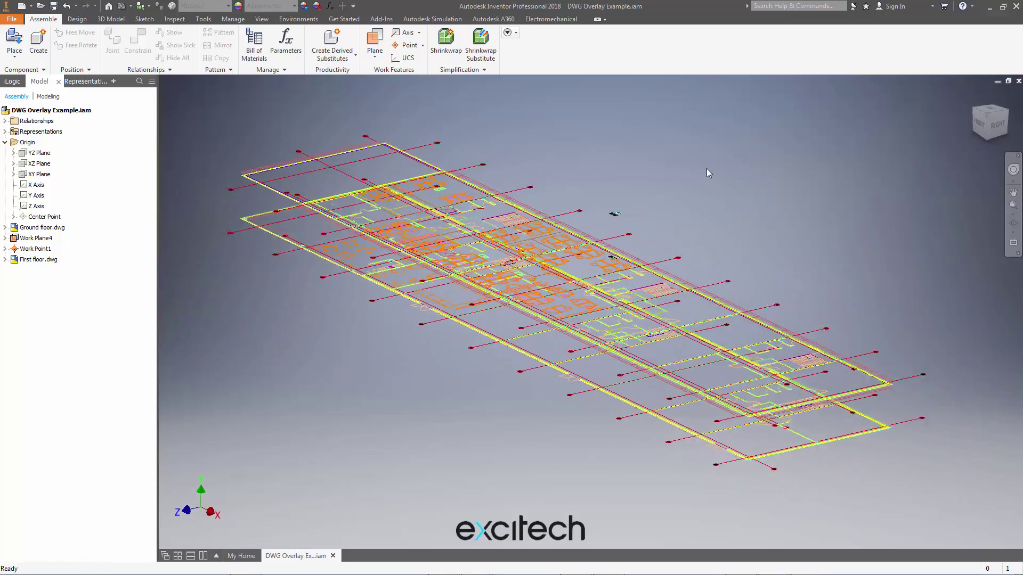
Step: Place one instance of the component ILOGIC RECEPTION DESK.ipt in front of the floor plans
{"action": "left_click", "coordinate": [13, 38]}
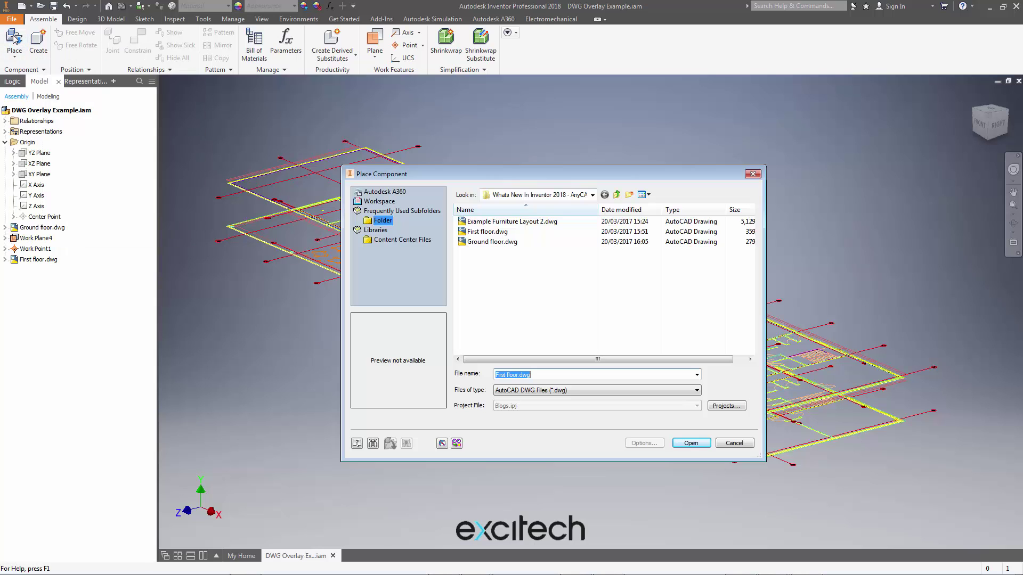
{"action": "left_click", "coordinate": [571, 391]}
{"action": "left_click", "coordinate": [530, 208]}
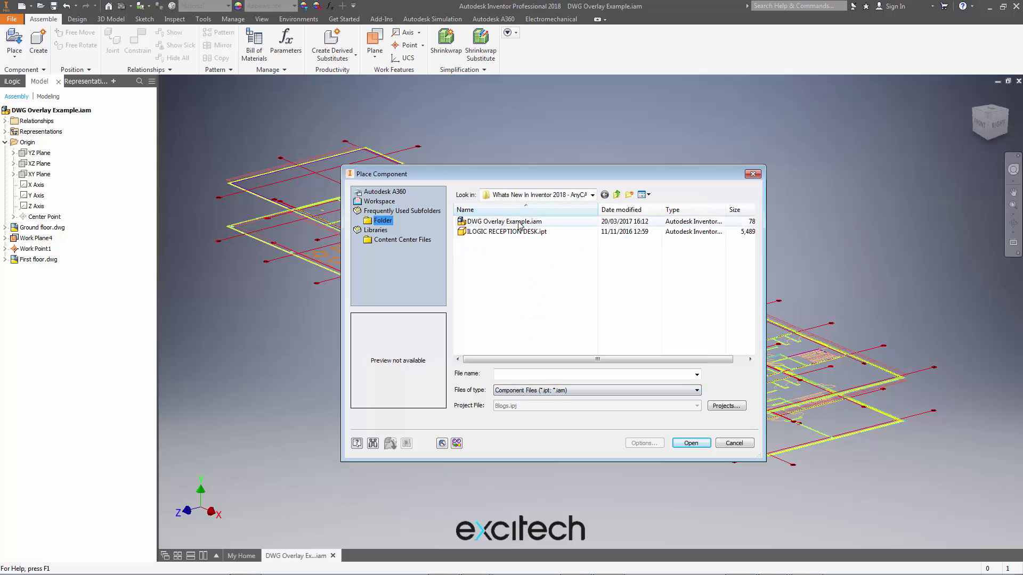
{"action": "double_click", "coordinate": [508, 232]}
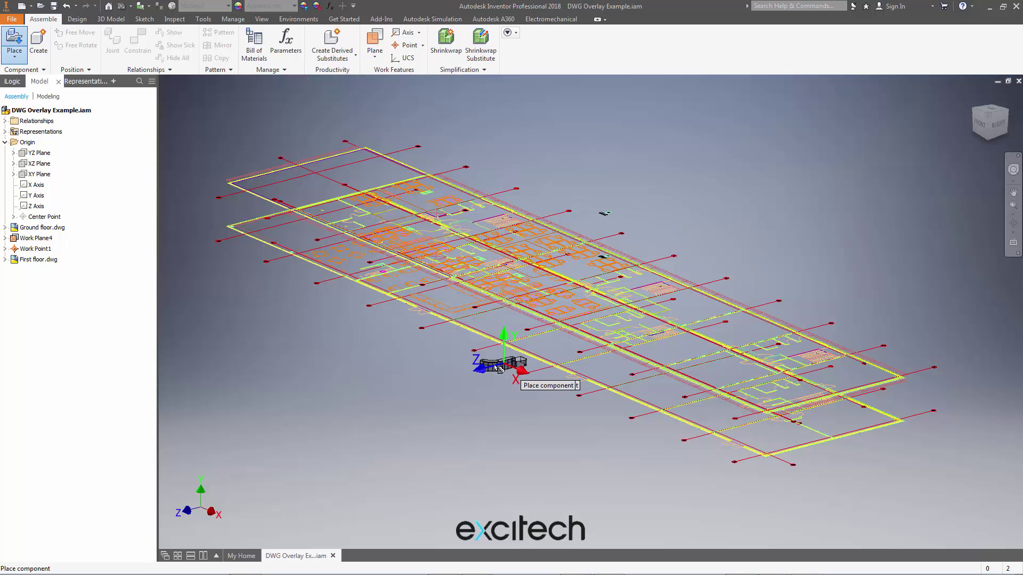
{"action": "left_click", "coordinate": [491, 367]}
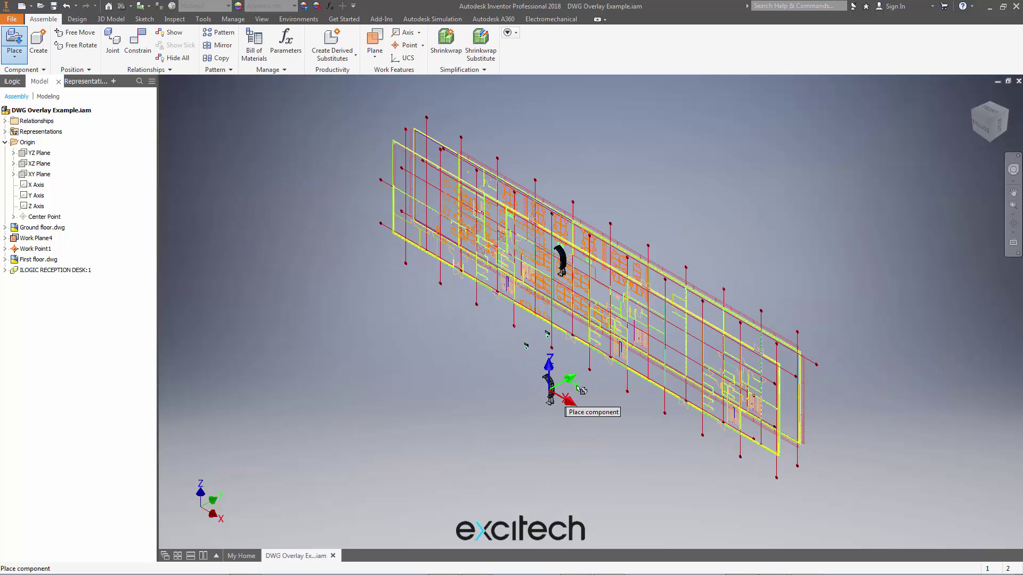
{"action": "key", "text": "F6"}
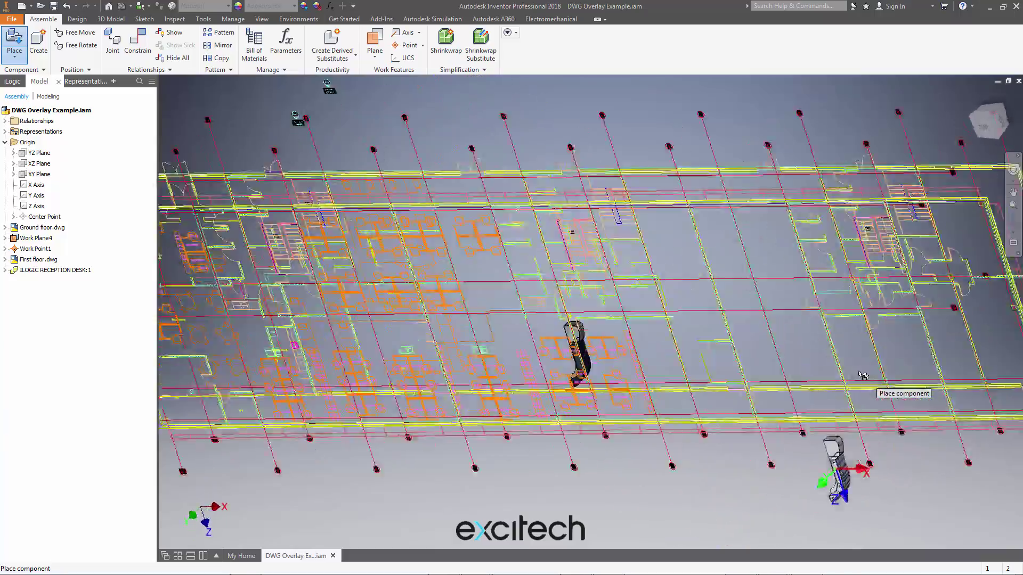
{"action": "scroll", "coordinate": [490, 472], "scroll_direction": "up", "scroll_amount": 2}
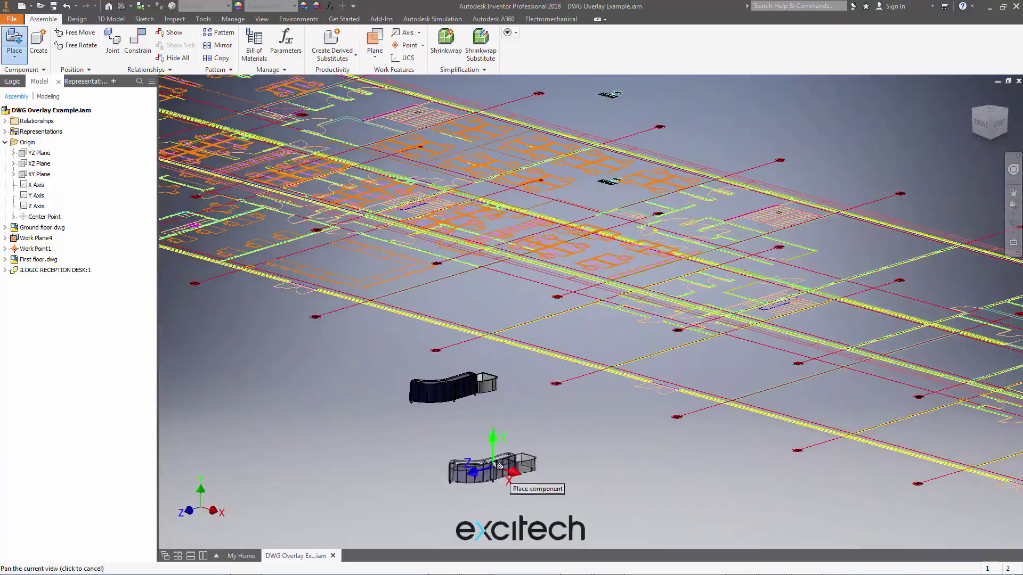
{"action": "key", "text": "Escape"}
Step: Move the reception desk from outside the building into the floor plan area
{"action": "left_click_drag", "start_coordinate": [459, 389], "coordinate": [505, 298]}
{"action": "scroll", "coordinate": [487, 427], "scroll_direction": "up", "scroll_amount": 1}
{"action": "left_click", "coordinate": [490, 430]}
{"action": "scroll", "coordinate": [490, 430], "scroll_direction": "up", "scroll_amount": 2}
{"action": "left_click_drag", "start_coordinate": [425, 340], "coordinate": [608, 403]}
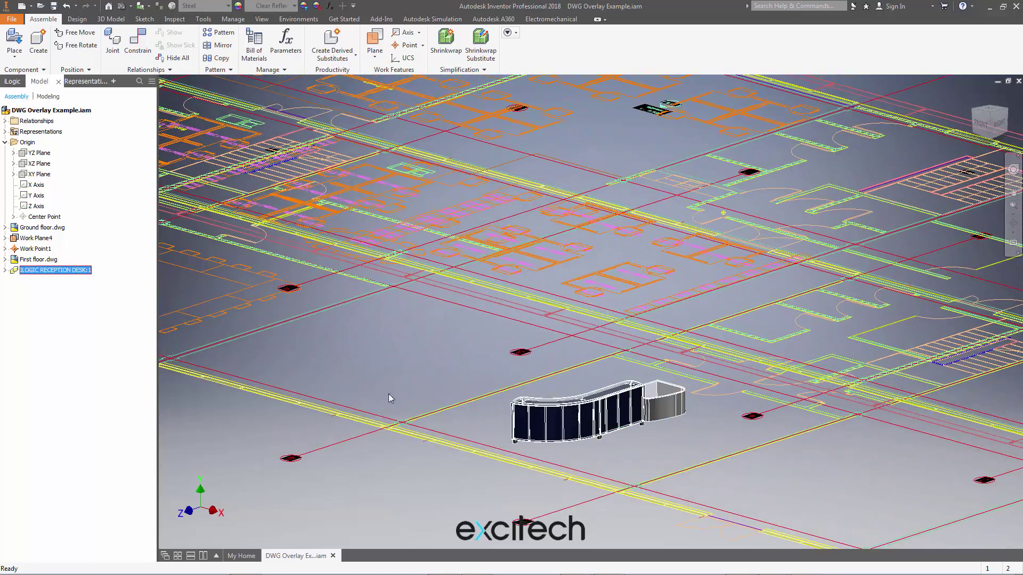
{"action": "middle_click_drag", "start_coordinate": [374, 389], "coordinate": [379, 400]}
{"action": "left_click", "coordinate": [655, 447]}
{"action": "left_click_drag", "start_coordinate": [627, 430], "coordinate": [541, 320]}
{"action": "left_click", "coordinate": [353, 362]}
Step: Ground both the First floor.dwg and Ground floor.dwg underlays
{"action": "left_click", "coordinate": [33, 261]}
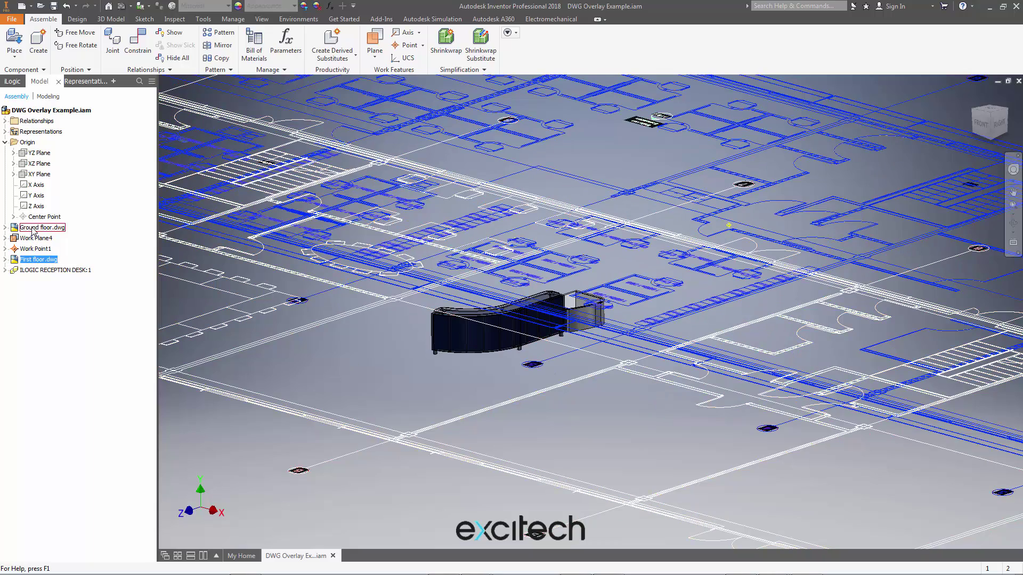
{"action": "right_click", "coordinate": [33, 229]}
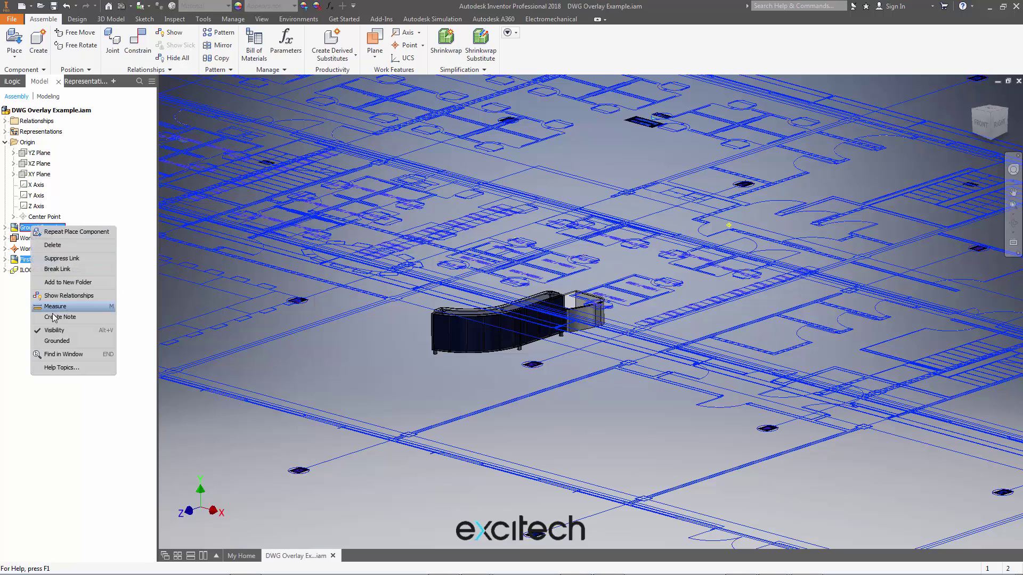
{"action": "left_click", "coordinate": [56, 342]}
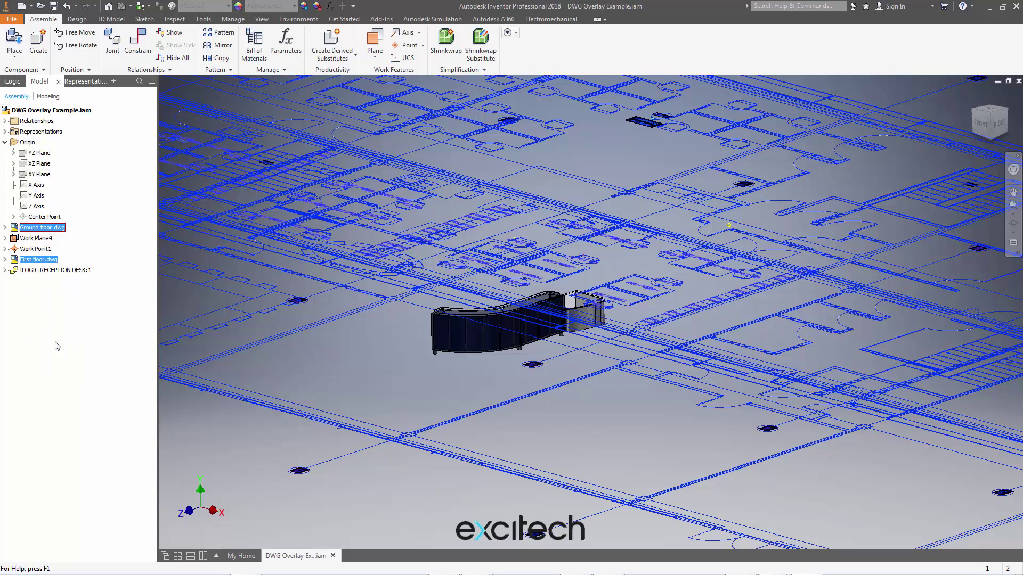
{"action": "left_click", "coordinate": [382, 352]}
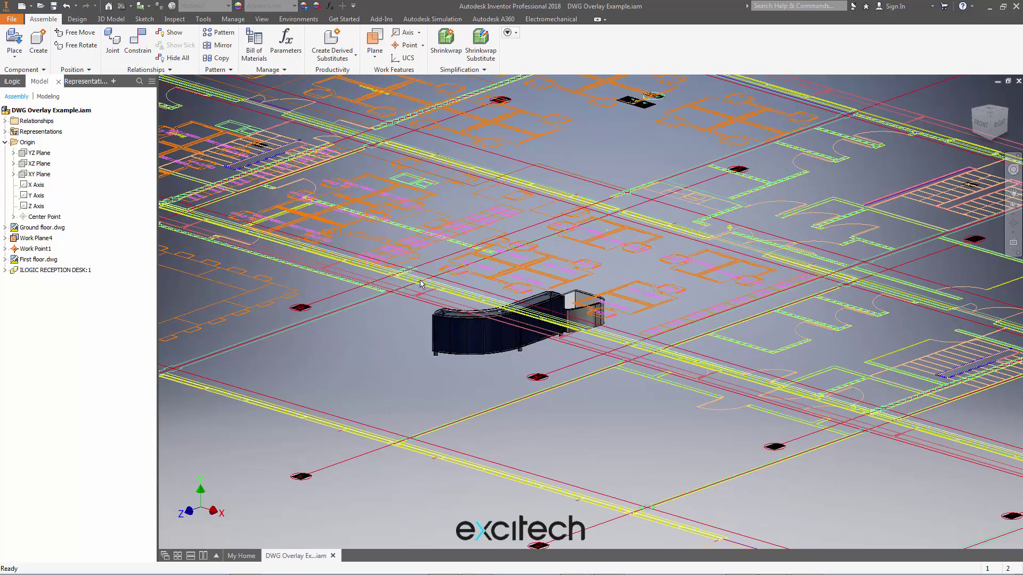
{"action": "scroll", "coordinate": [361, 447], "scroll_direction": "up", "scroll_amount": 3}
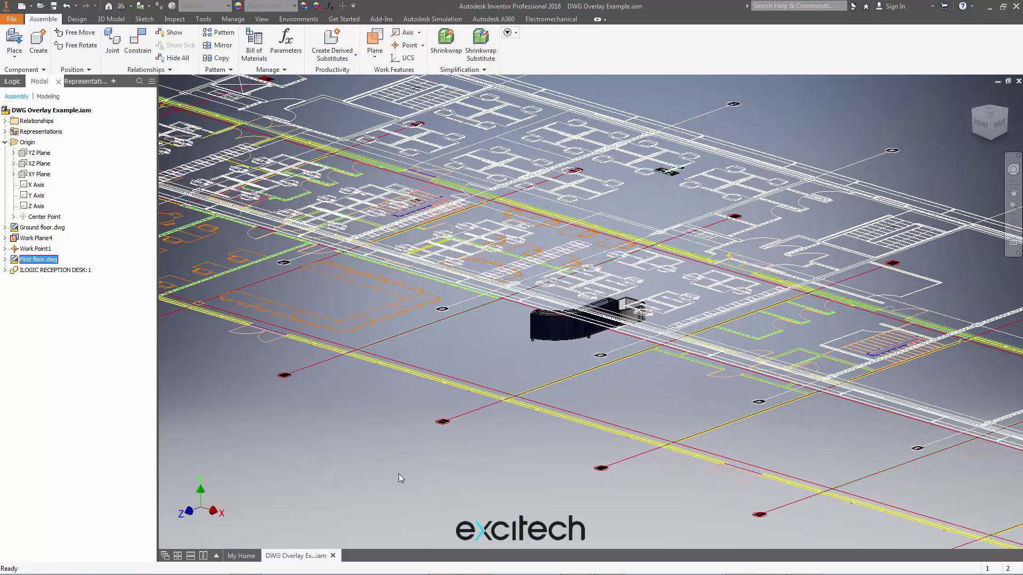
Step: Start a joint with its first origin on the underside of the reception desk's lower grey end section
{"action": "left_click", "coordinate": [398, 472]}
{"action": "middle_click_drag", "start_coordinate": [398, 471], "coordinate": [403, 499], "text": "shift"}
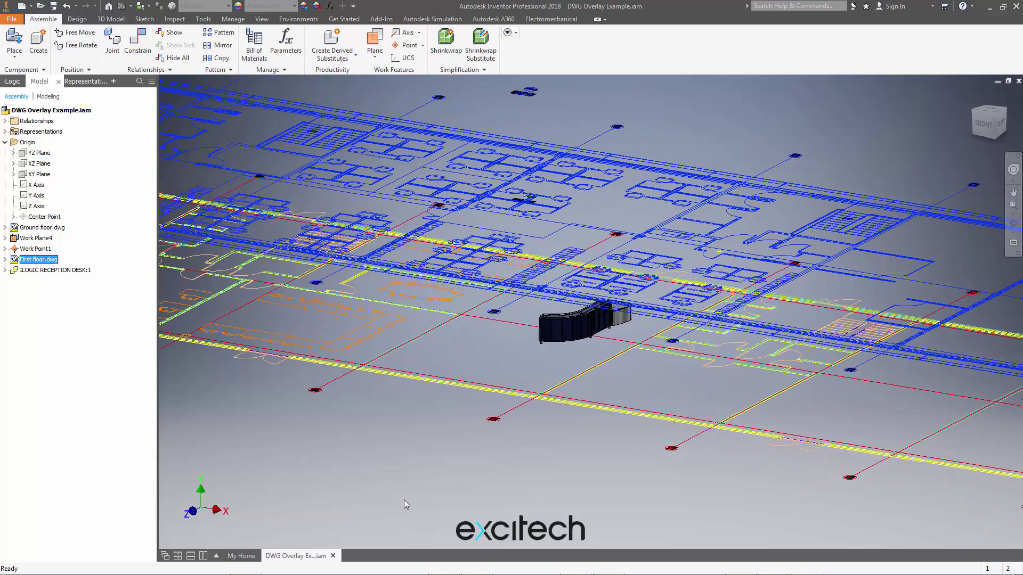
{"action": "left_click", "coordinate": [404, 461]}
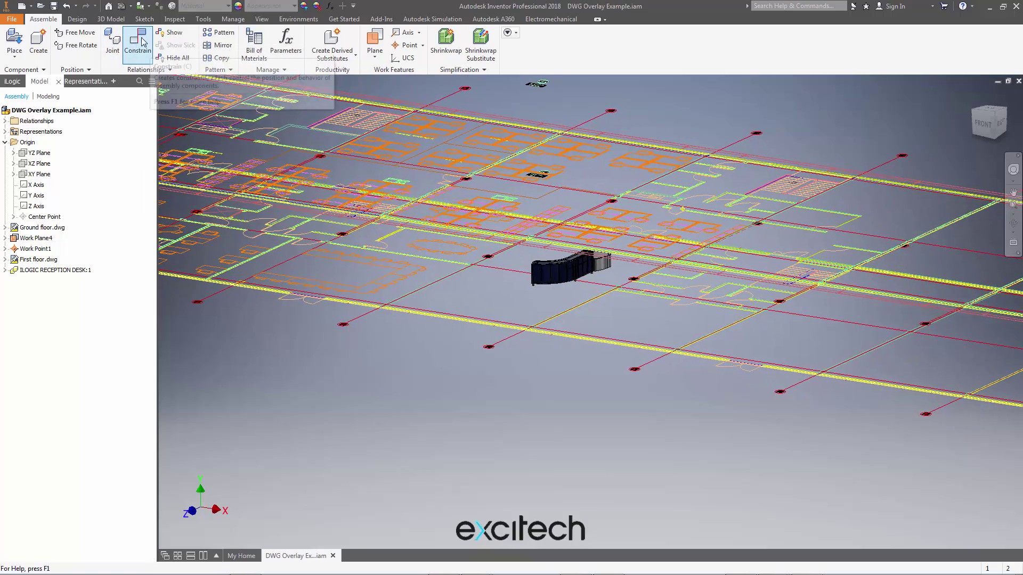
{"action": "left_click", "coordinate": [115, 41]}
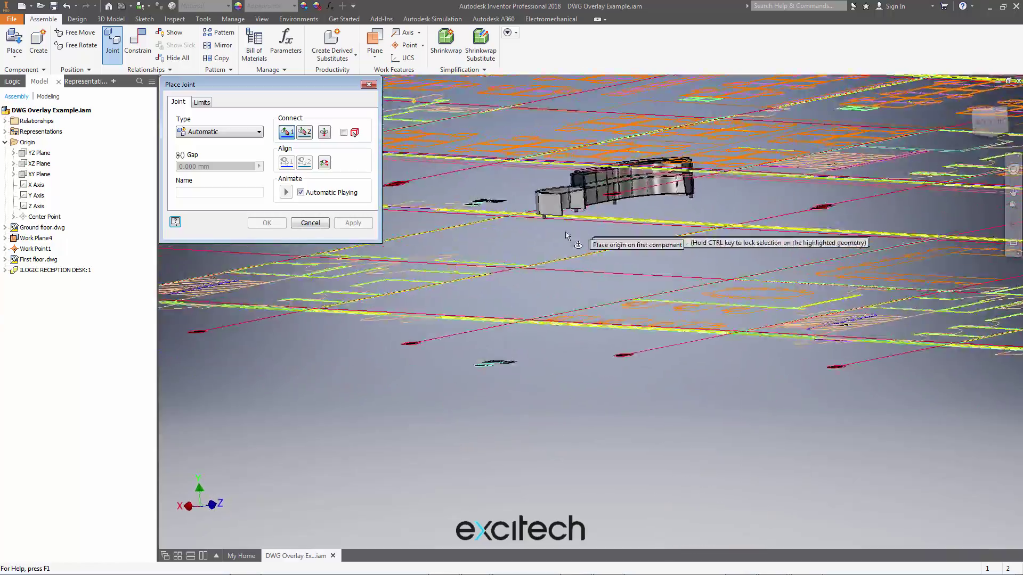
{"action": "left_click", "coordinate": [481, 198]}
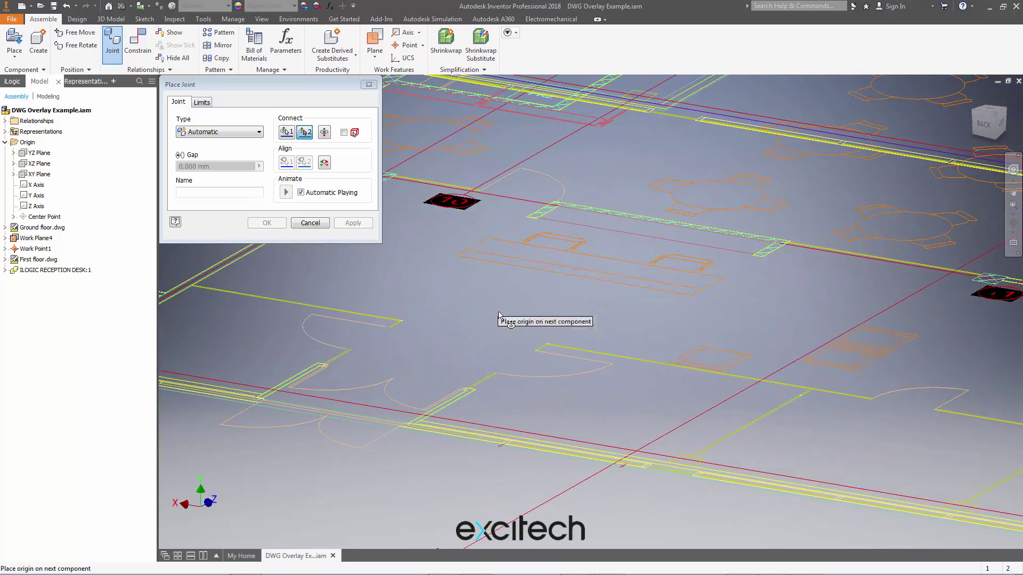
Step: Attach the joint's second origin to the entrance partition's end corner on the ground floor plan, offset 1369 mm and -602.75 mm
{"action": "right_click", "coordinate": [518, 326]}
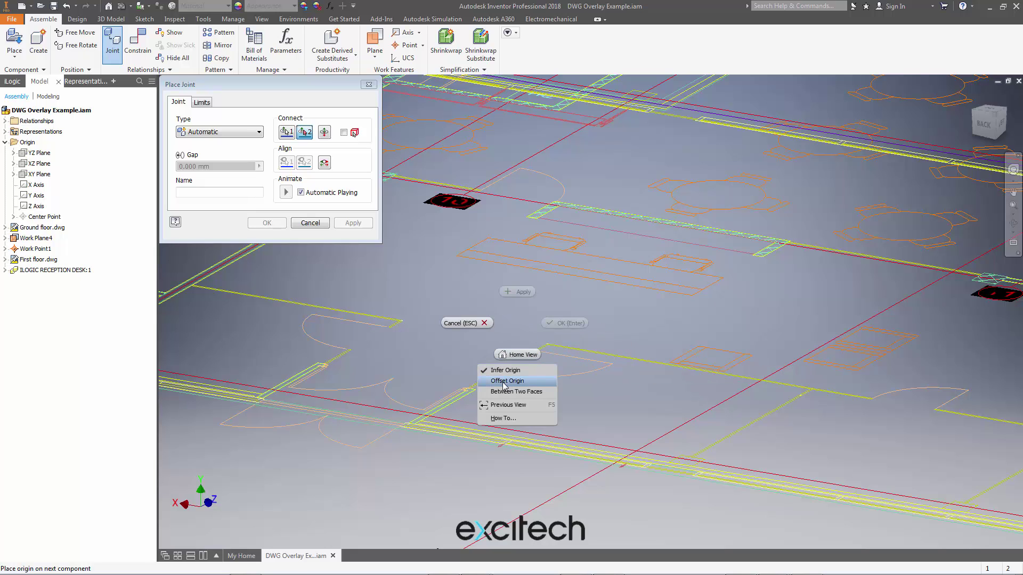
{"action": "left_click", "coordinate": [504, 382]}
{"action": "left_click", "coordinate": [542, 346]}
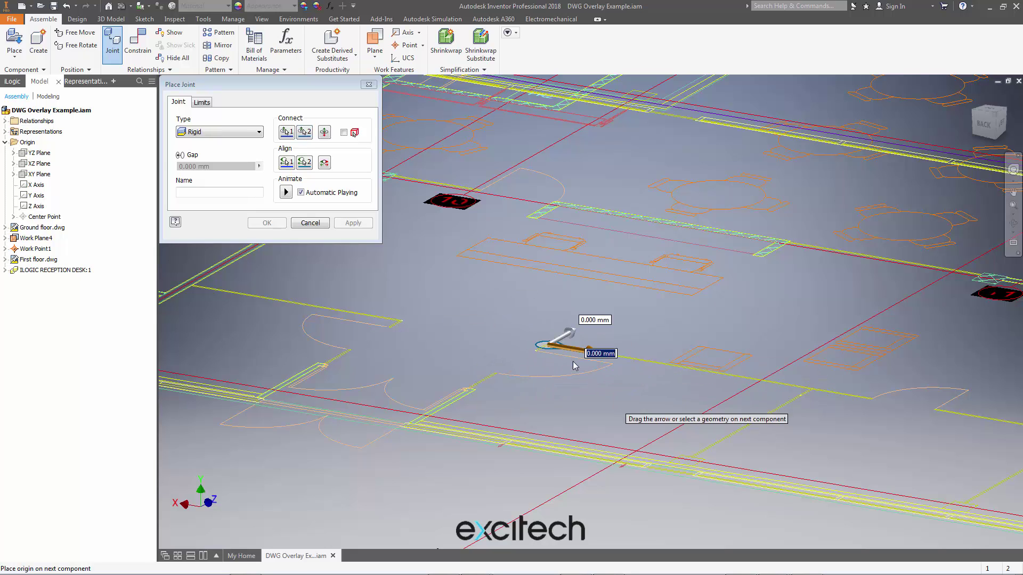
{"action": "left_click_drag", "start_coordinate": [570, 333], "coordinate": [238, 209]}
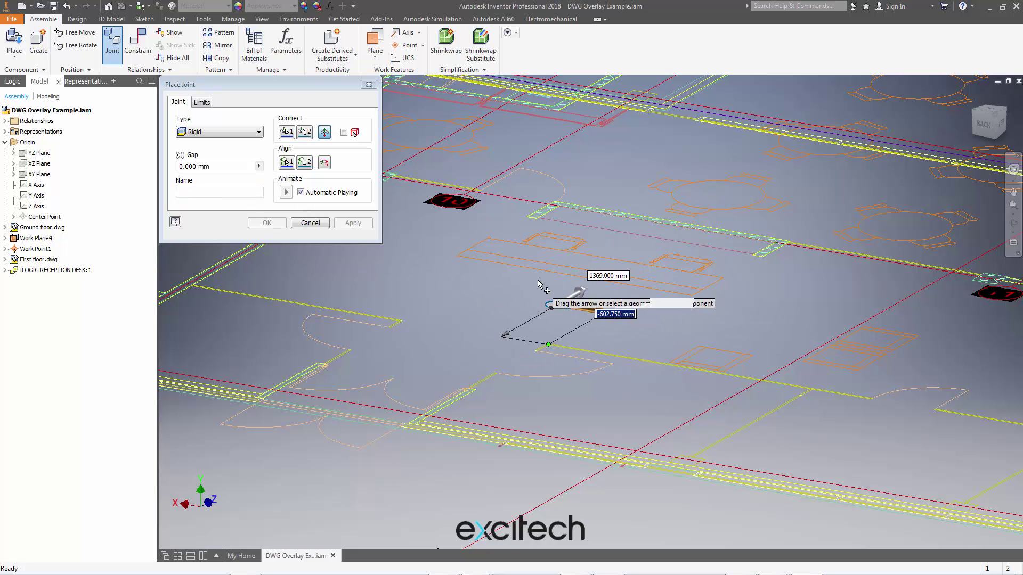
{"action": "right_click", "coordinate": [794, 295]}
{"action": "left_click", "coordinate": [842, 299]}
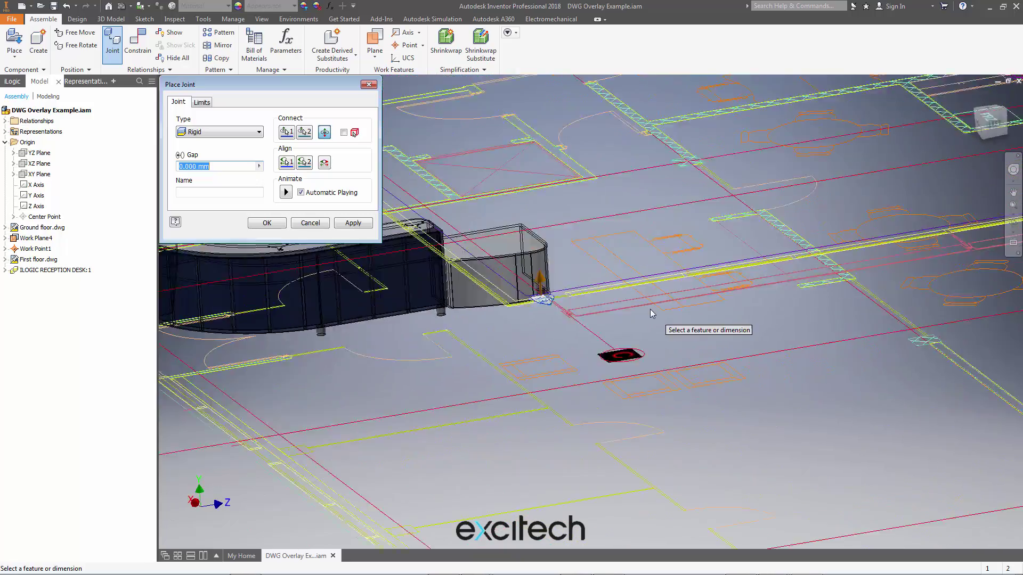
Step: Invert the rigid joint's alignment to turn the reception desk around
{"action": "left_click", "coordinate": [305, 162]}
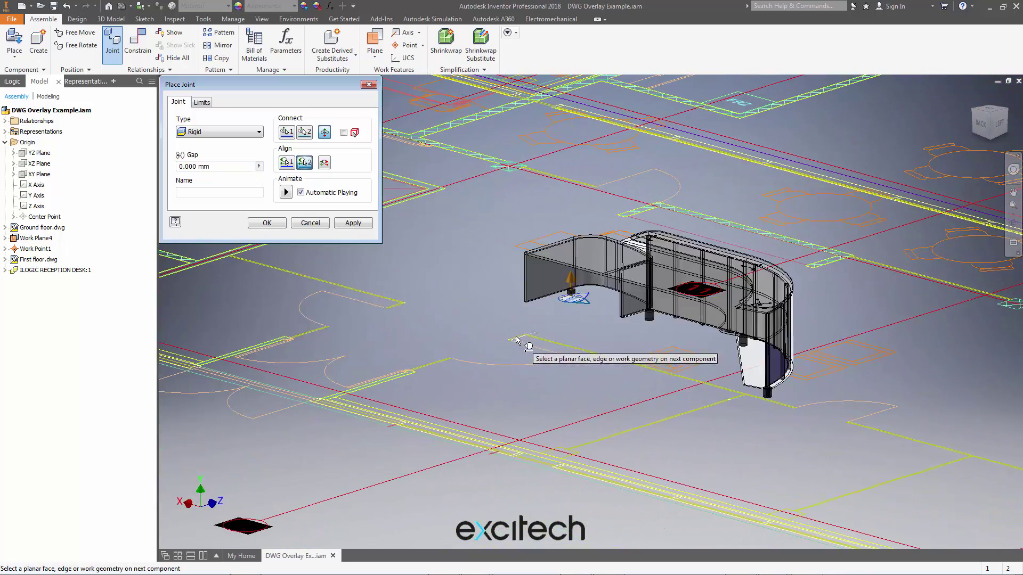
{"action": "left_click", "coordinate": [305, 162]}
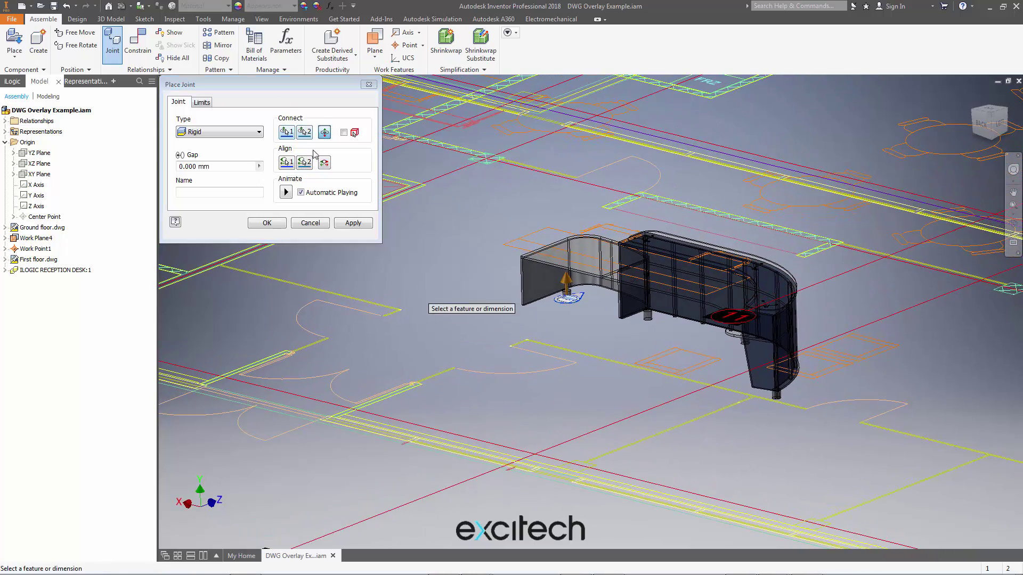
{"action": "left_click", "coordinate": [326, 164]}
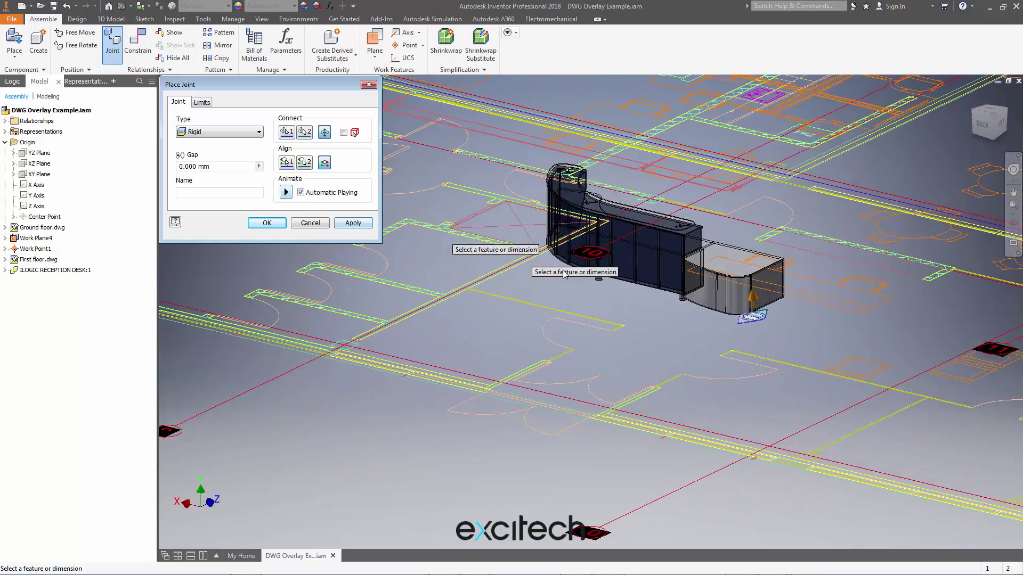
Step: Adjust the second origin's offsets from the partition corner to -764.25 mm and 1369 mm, and finish the rigid joint
{"action": "left_click", "coordinate": [734, 354]}
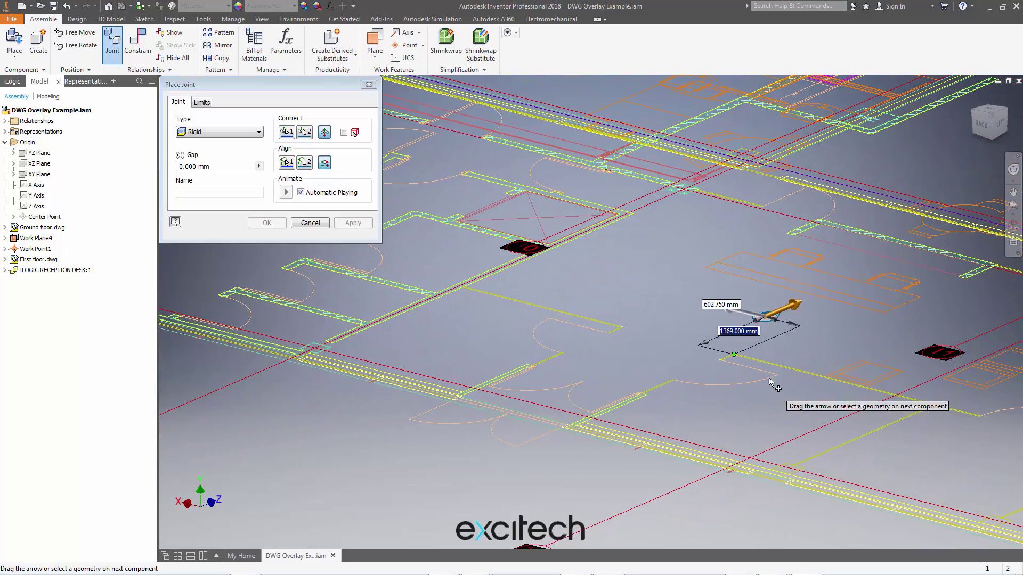
{"action": "left_click_drag", "start_coordinate": [749, 316], "coordinate": [816, 348]}
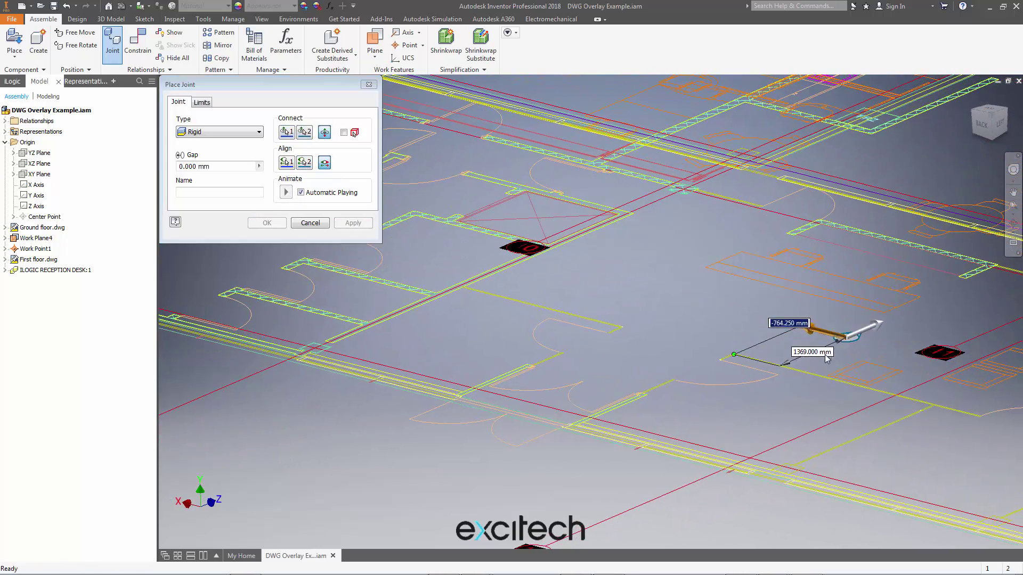
{"action": "right_click", "coordinate": [683, 289]}
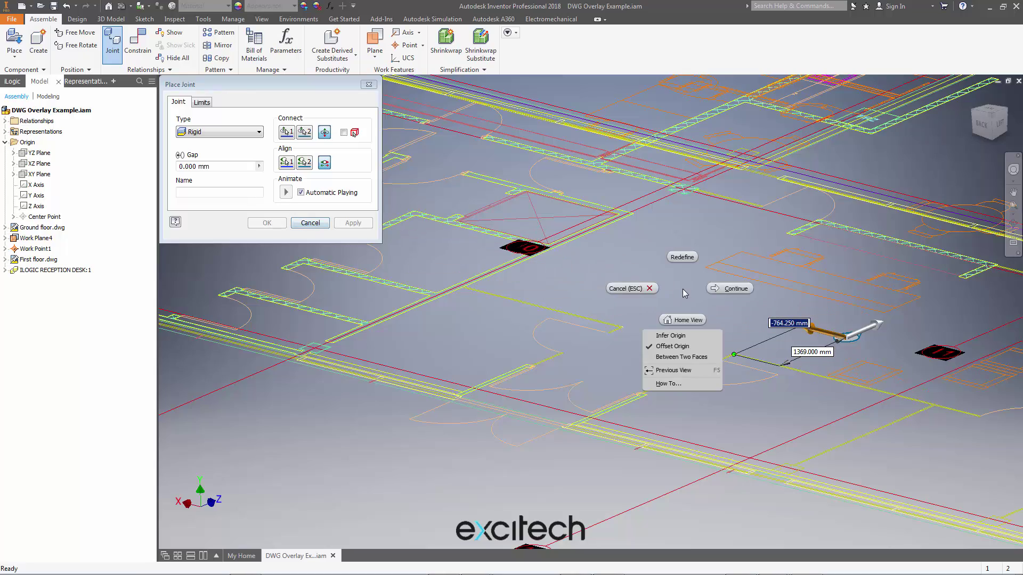
{"action": "left_click", "coordinate": [727, 290]}
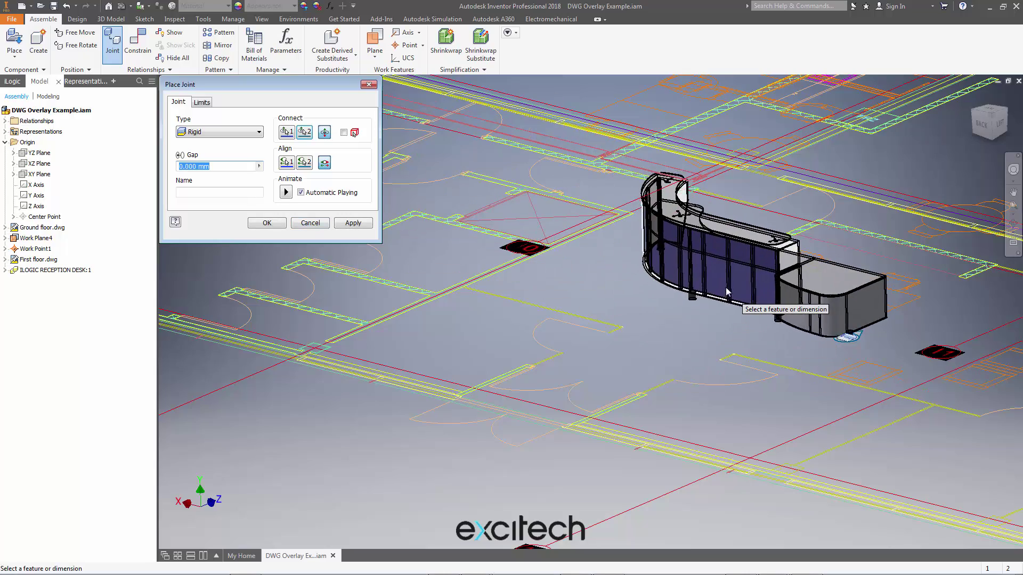
{"action": "middle_click_drag", "start_coordinate": [725, 287], "coordinate": [749, 359], "text": "shift"}
{"action": "key", "text": "F5"}
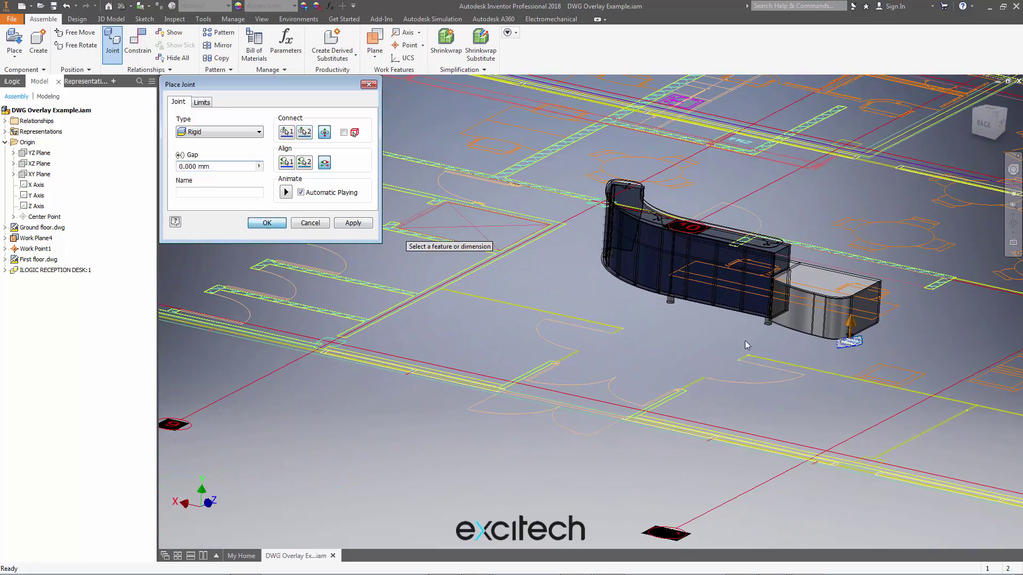
{"action": "key", "text": "Escape"}
{"action": "left_click", "coordinate": [693, 298]}
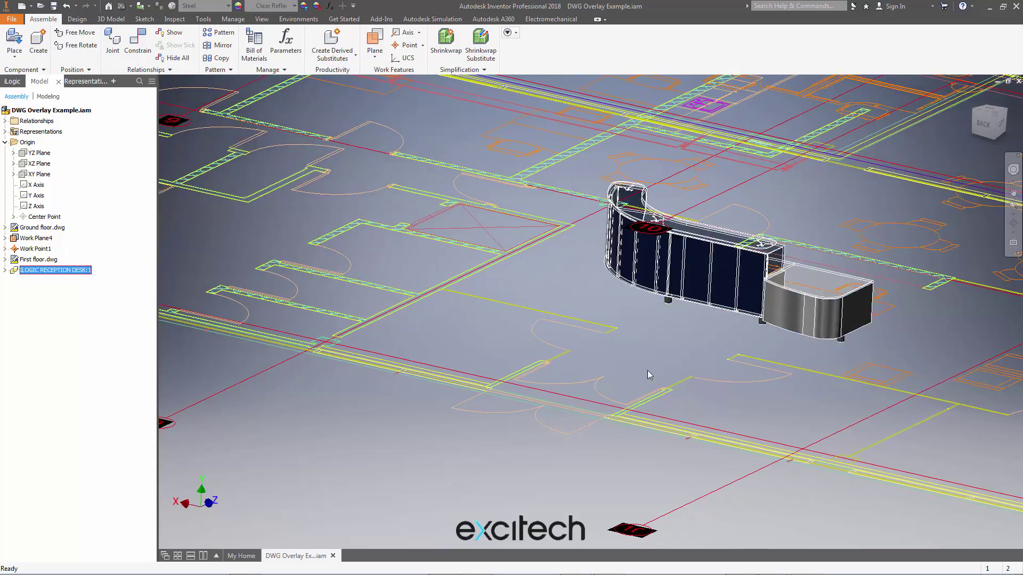
{"action": "left_click", "coordinate": [672, 339]}
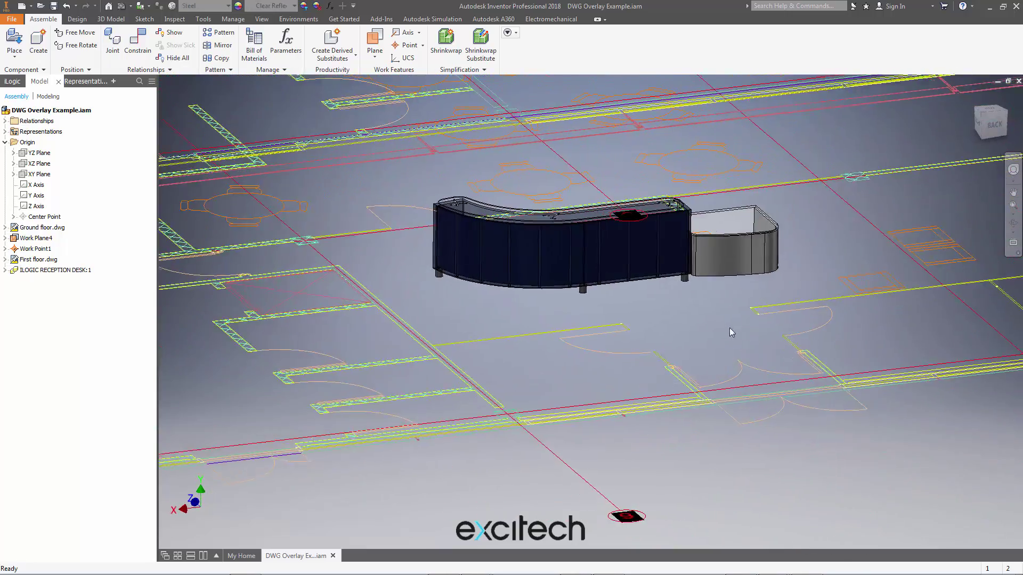
Step: Open the Ground floor.dwg underlay in AutoCAD for editing
{"action": "middle_click_drag", "start_coordinate": [729, 329], "coordinate": [419, 323], "text": "shift"}
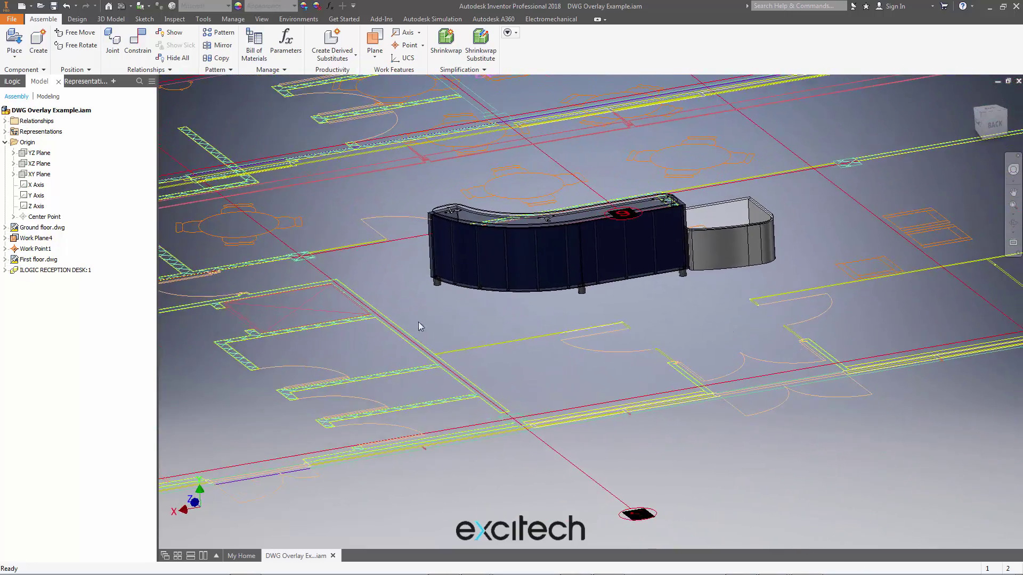
{"action": "right_click", "coordinate": [44, 229]}
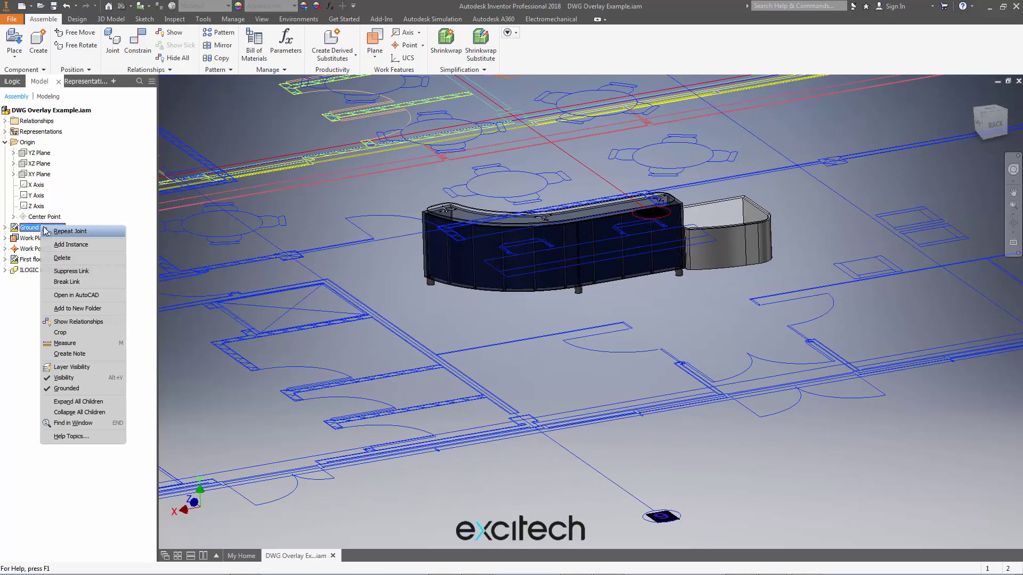
{"action": "left_click", "coordinate": [81, 296]}
{"action": "left_click", "coordinate": [786, 115]}
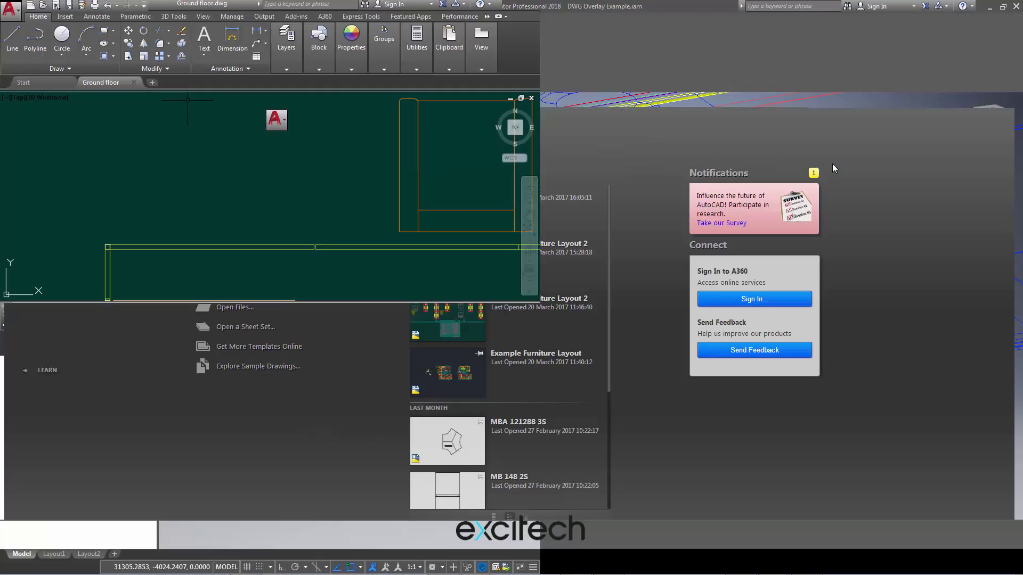
Step: Move the entrance's partition end and adjacent chair about 3000 mm at 160° towards the reception area, and save the drawing
{"action": "scroll", "coordinate": [618, 178], "scroll_direction": "down", "scroll_amount": 3}
{"action": "scroll", "coordinate": [618, 178], "scroll_direction": "down", "scroll_amount": 2}
{"action": "scroll", "coordinate": [472, 270], "scroll_direction": "up", "scroll_amount": 6}
{"action": "left_click", "coordinate": [474, 239]}
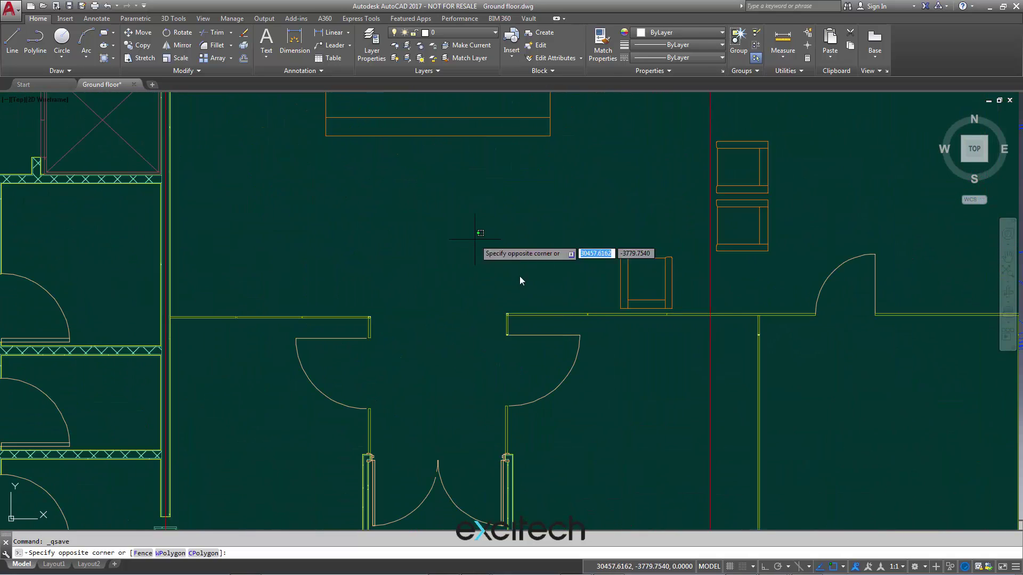
{"action": "left_click", "coordinate": [702, 377]}
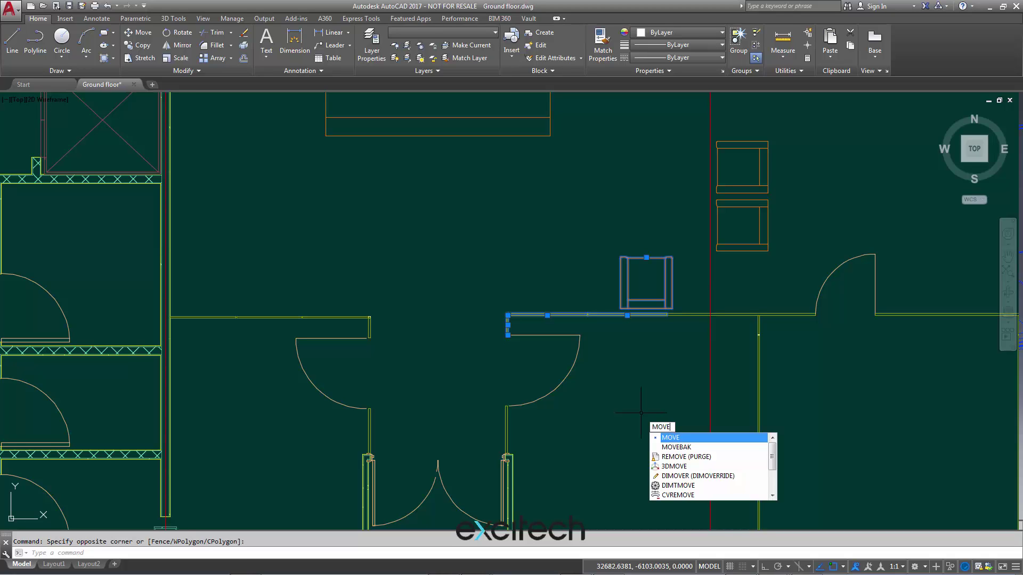
{"action": "key", "text": "Return"}
{"action": "left_click", "coordinate": [507, 313]}
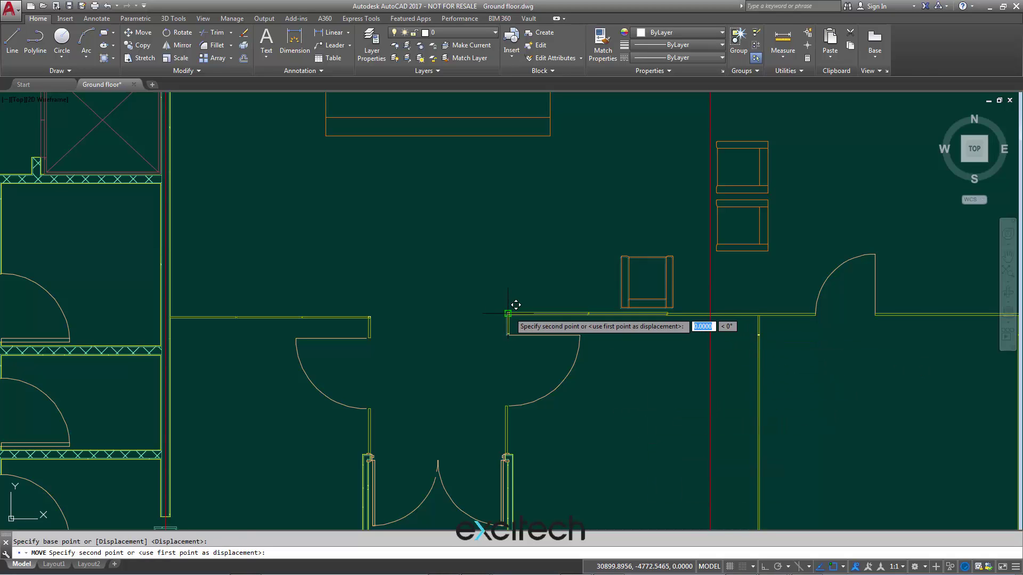
{"action": "middle_click_drag", "start_coordinate": [357, 215], "coordinate": [520, 239]}
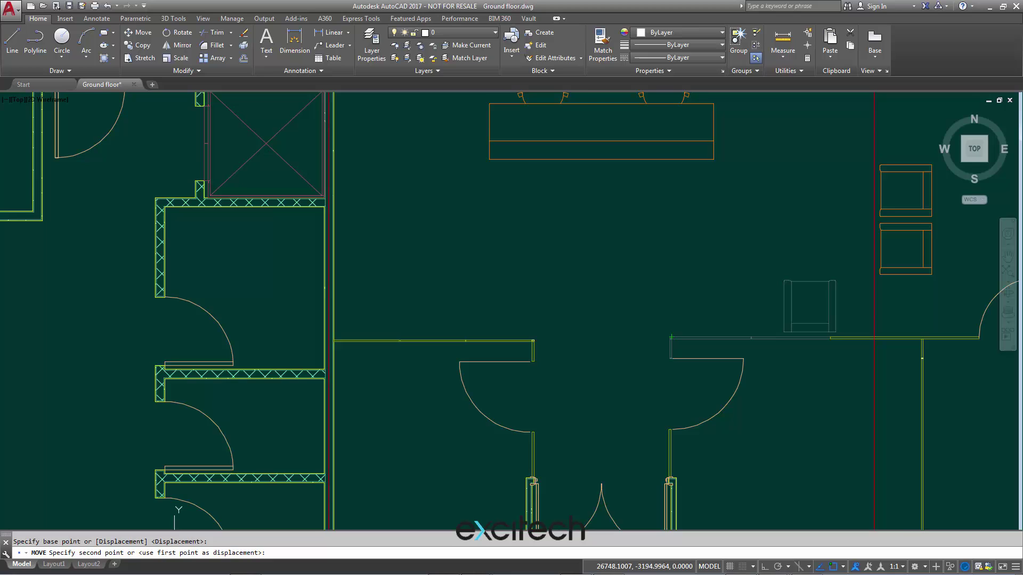
{"action": "left_click", "coordinate": [467, 257]}
{"action": "mouse_move", "coordinate": [729, 290]}
{"action": "middle_mouse_down"}
{"action": "mouse_move", "coordinate": [748, 300]}
{"action": "mouse_move", "coordinate": [755, 291]}
{"action": "mouse_move", "coordinate": [742, 292]}
{"action": "mouse_move", "coordinate": [747, 266]}
{"action": "middle_mouse_up"}
{"action": "key", "text": "Escape"}
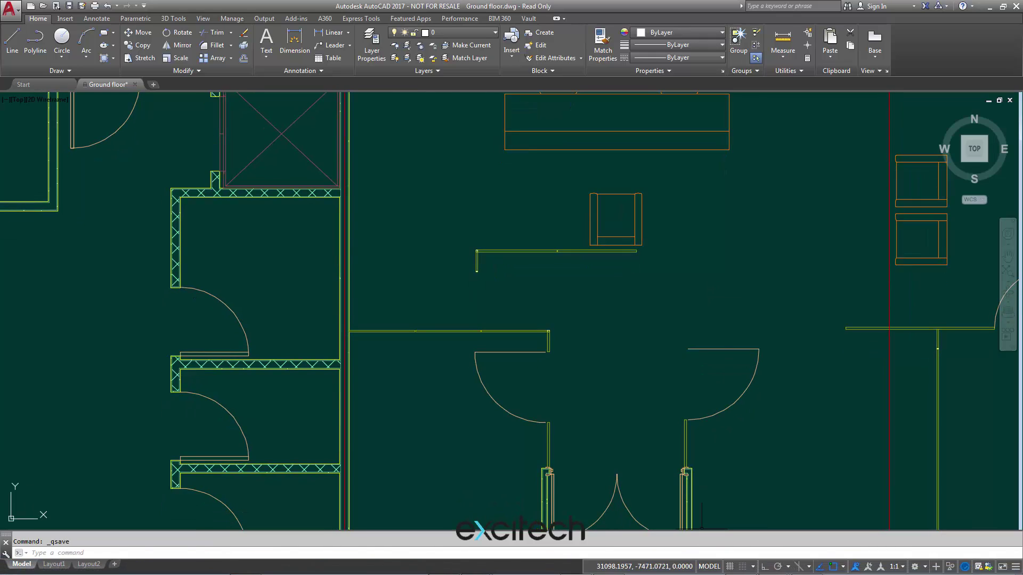
Step: Switch back to Inventor and update the assembly with the edited Ground floor.dwg
{"action": "left_click", "coordinate": [807, 566]}
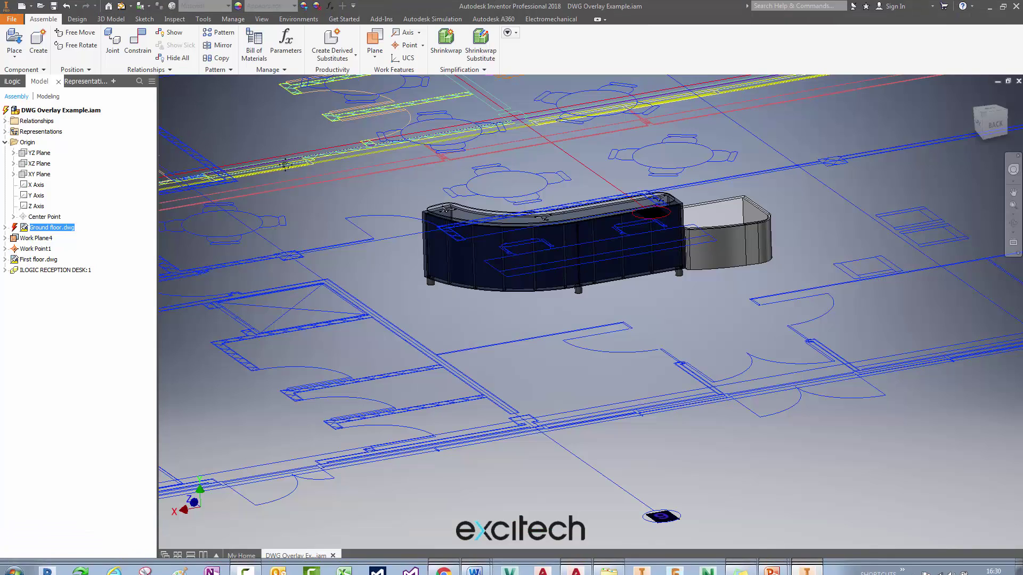
{"action": "middle_click_drag", "start_coordinate": [337, 92], "coordinate": [570, 360], "text": "shift"}
{"action": "left_click", "coordinate": [48, 228]}
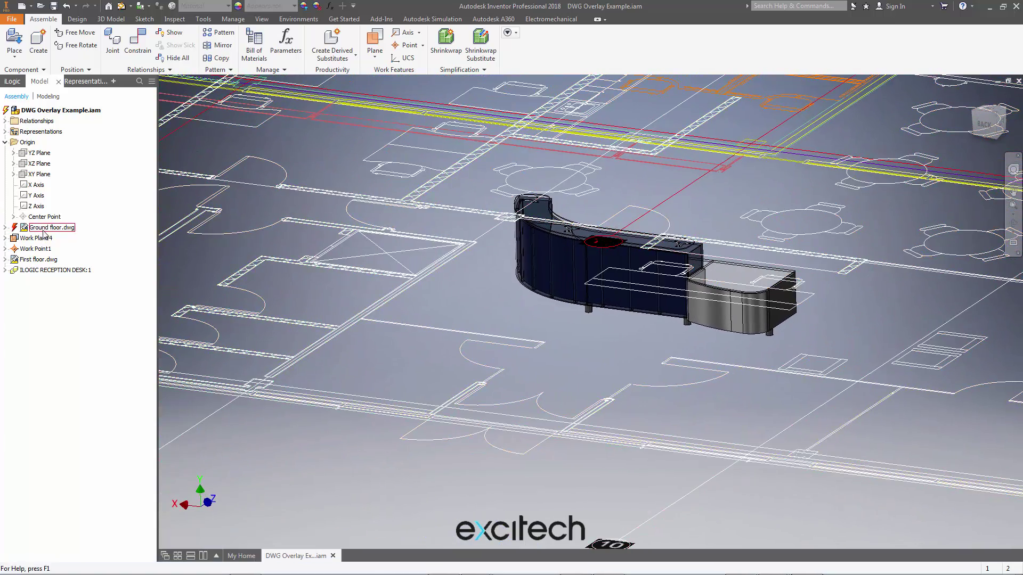
{"action": "left_click", "coordinate": [121, 8]}
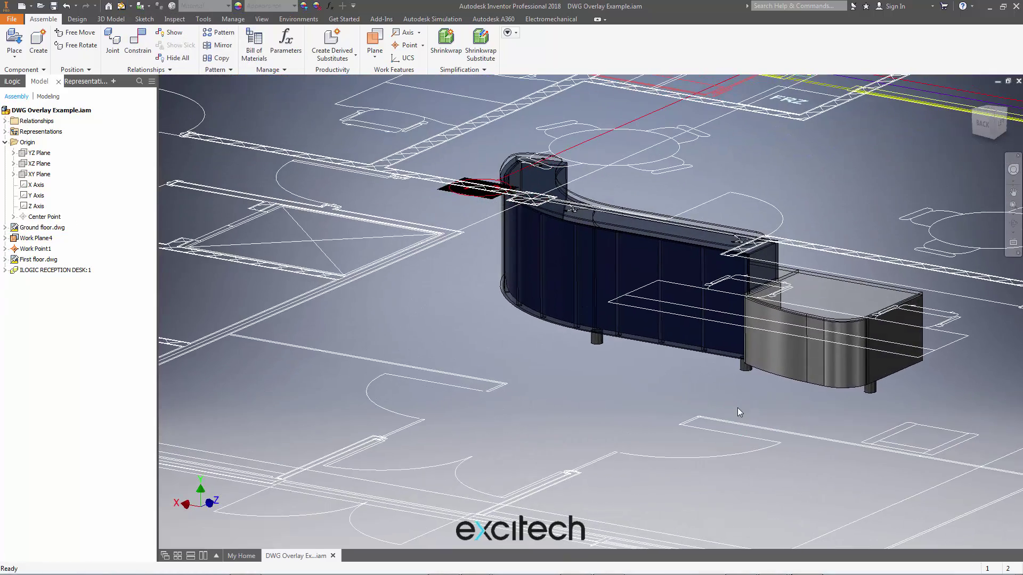
Step: Inspect the moved partition beside the desk and expand ILOGIC RECEPTION DESK:1 to examine its rigid joint
{"action": "middle_click_drag", "start_coordinate": [444, 317], "coordinate": [595, 410]}
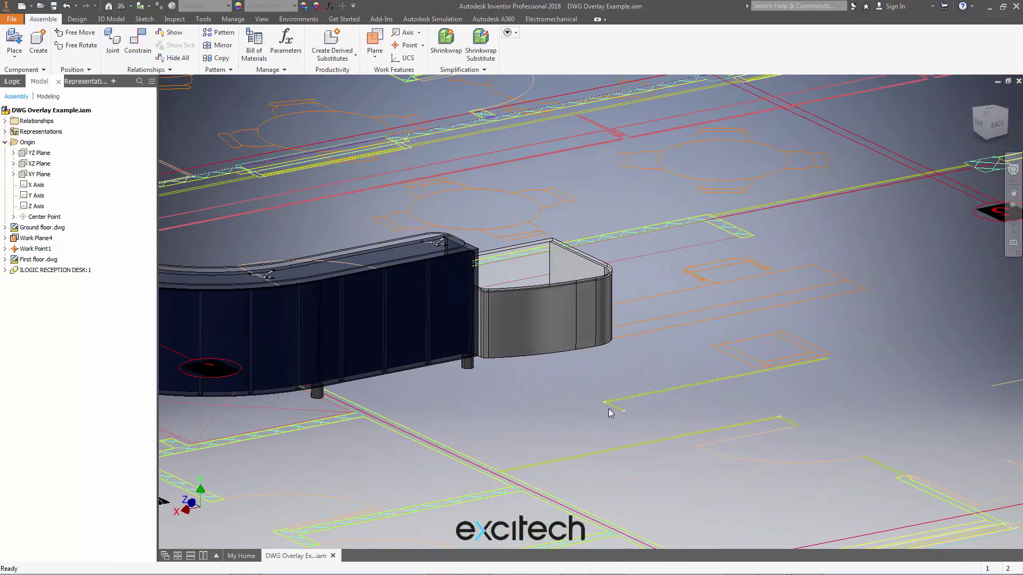
{"action": "mouse_move", "coordinate": [569, 571]}
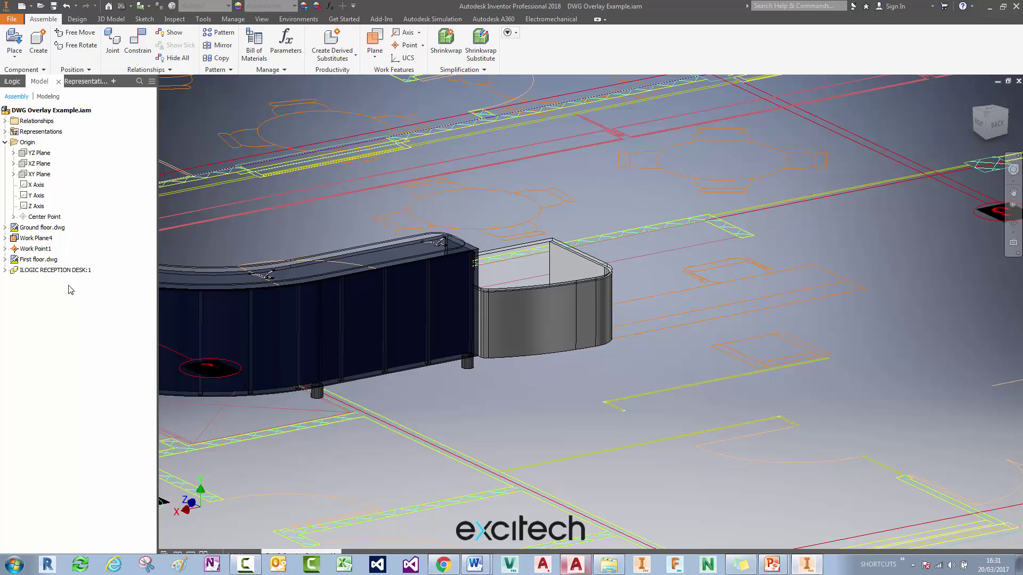
{"action": "left_click", "coordinate": [5, 270]}
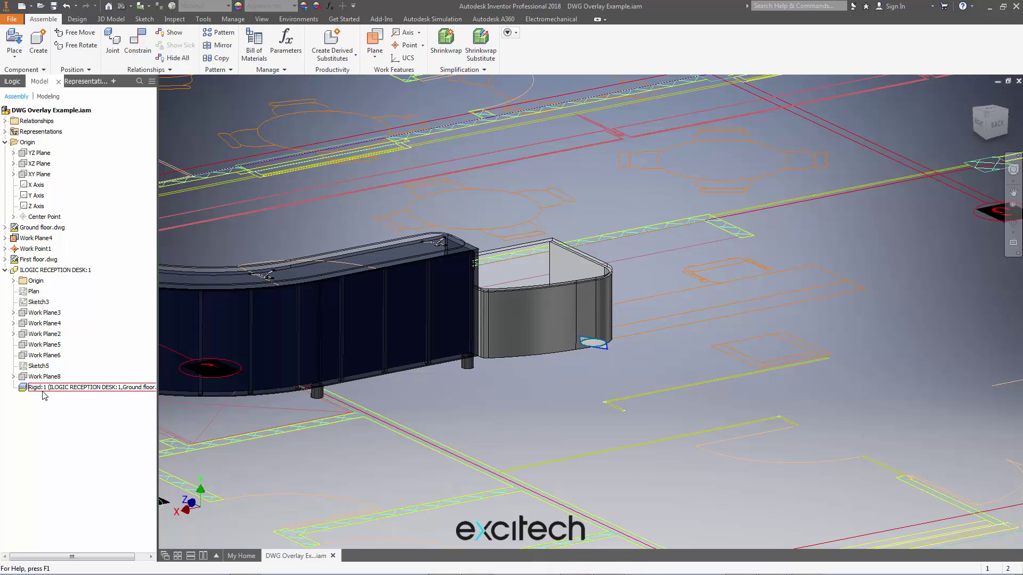
Step: Examine the overlaid ground and first floor plans and the reception desk from several angles
{"action": "middle_click_drag", "start_coordinate": [425, 188], "coordinate": [539, 406]}
{"action": "scroll", "coordinate": [539, 406], "scroll_direction": "down", "scroll_amount": 5}
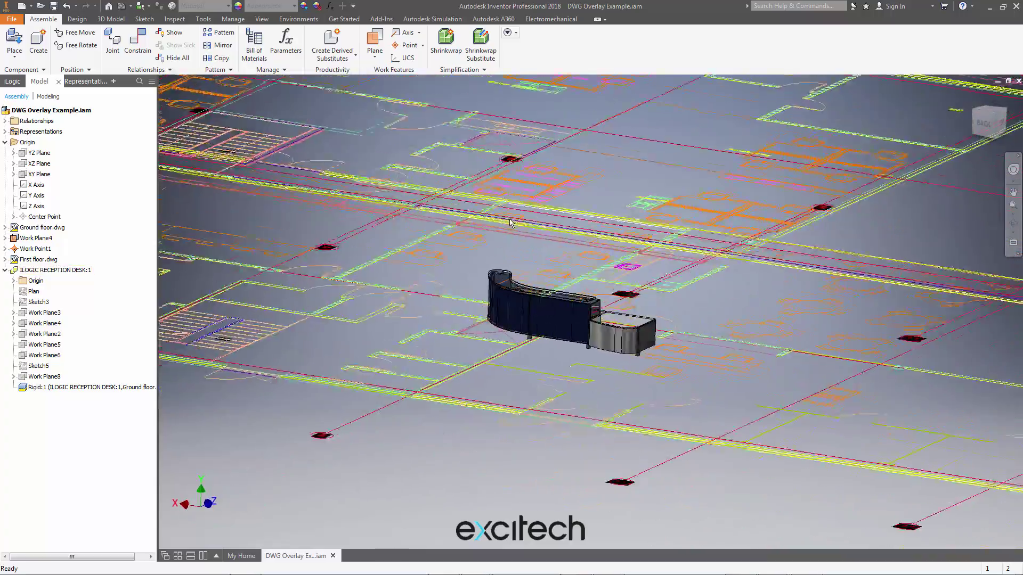
{"action": "middle_click_drag", "start_coordinate": [419, 278], "coordinate": [503, 272]}
{"action": "key", "text": "F6"}
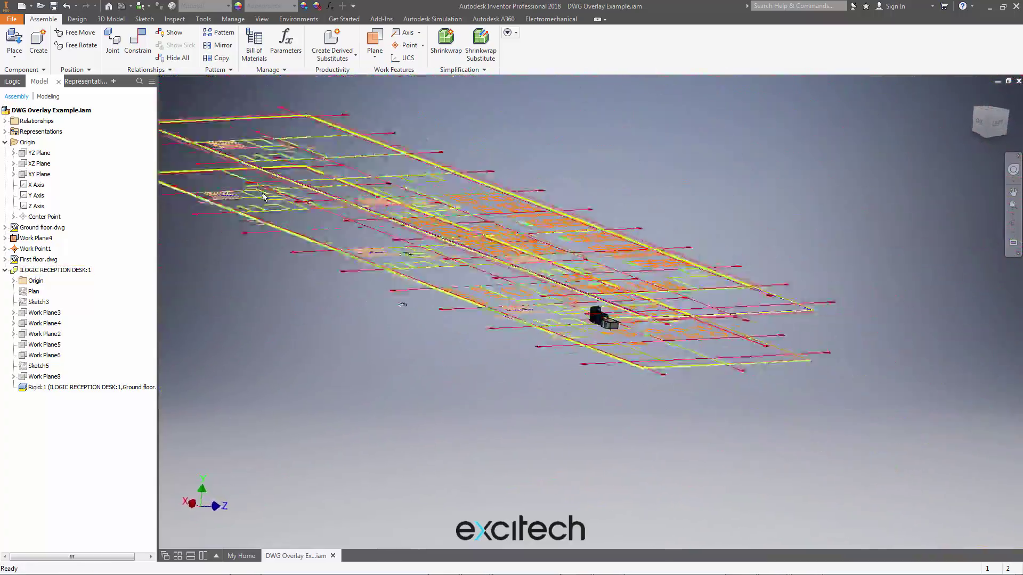
{"action": "scroll", "coordinate": [263, 197], "scroll_direction": "up", "scroll_amount": 6}
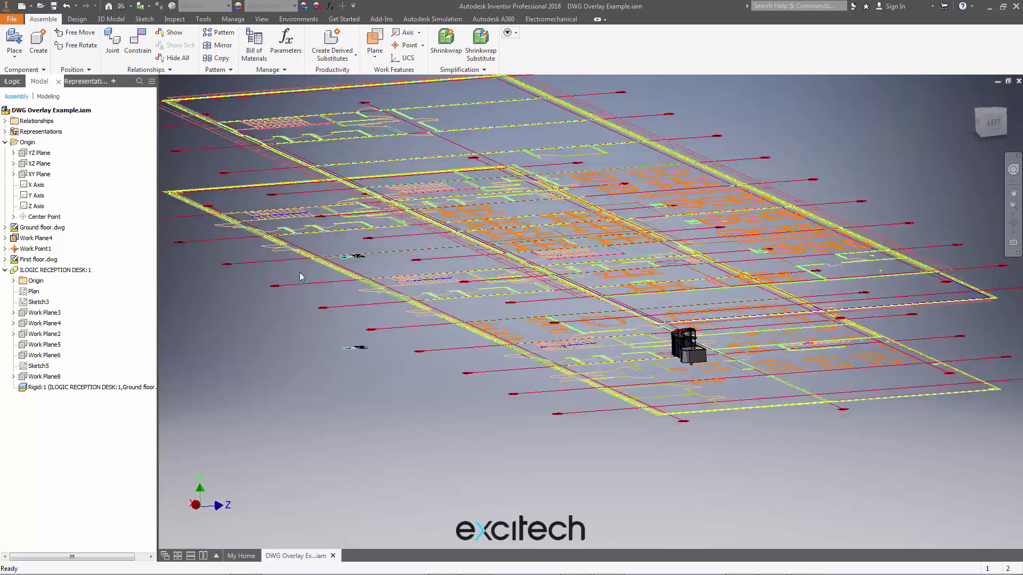
{"action": "scroll", "coordinate": [272, 240], "scroll_direction": "up", "scroll_amount": 3}
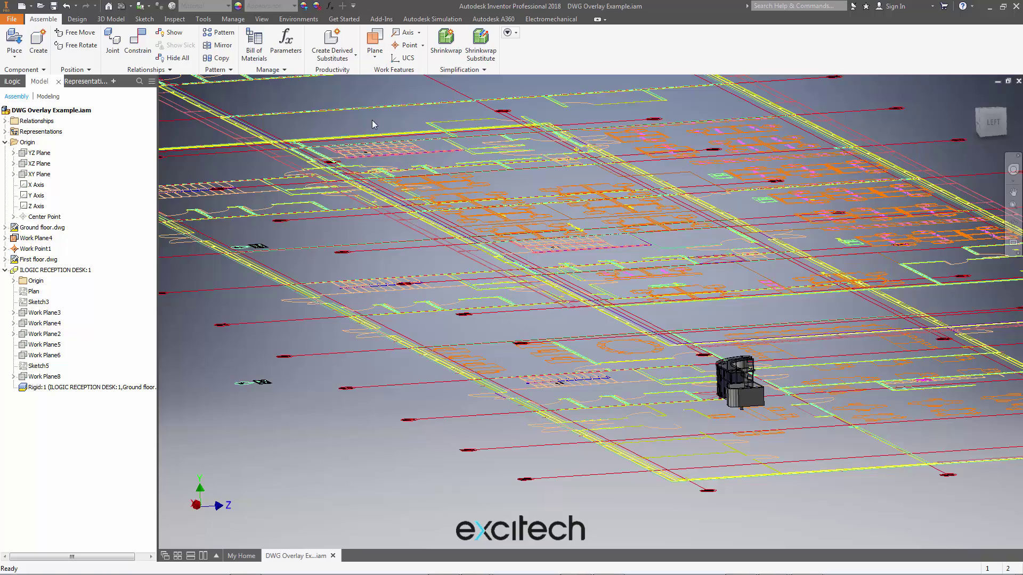
{"action": "middle_click_drag", "start_coordinate": [371, 119], "coordinate": [329, 141]}
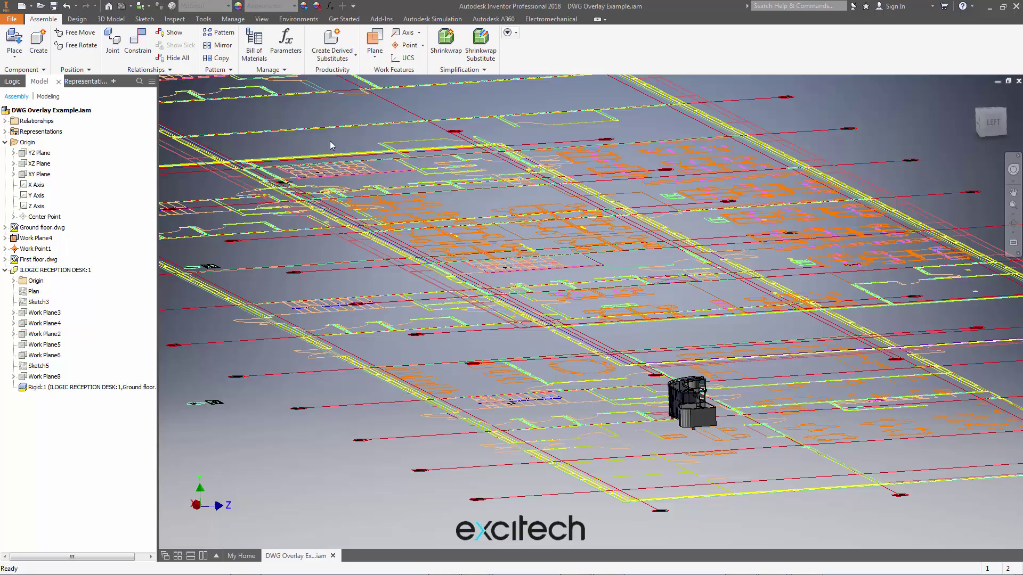
{"action": "middle_click_drag", "start_coordinate": [330, 142], "coordinate": [318, 182]}
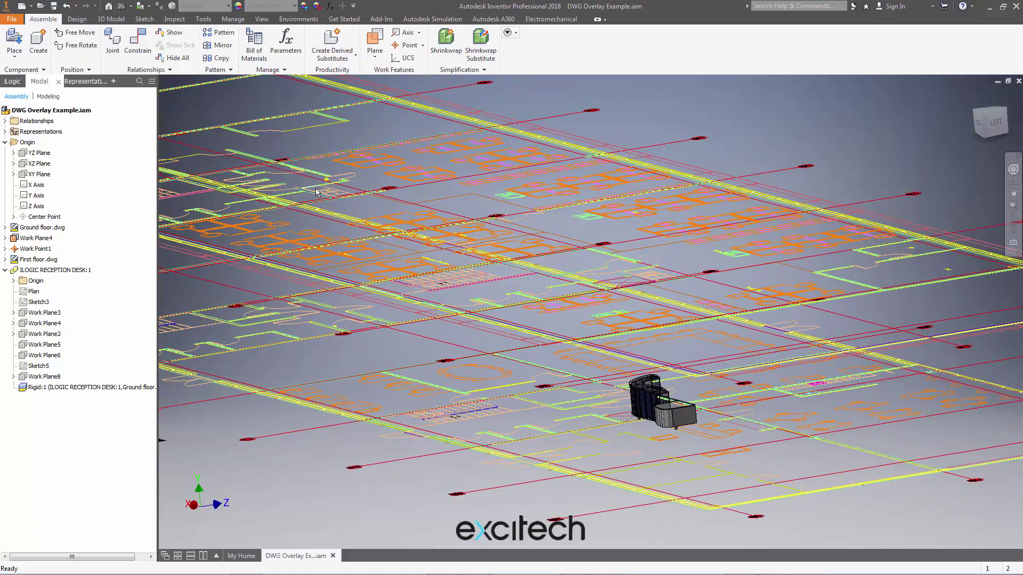
{"action": "middle_click_drag", "start_coordinate": [435, 211], "coordinate": [825, 376], "text": "shift"}
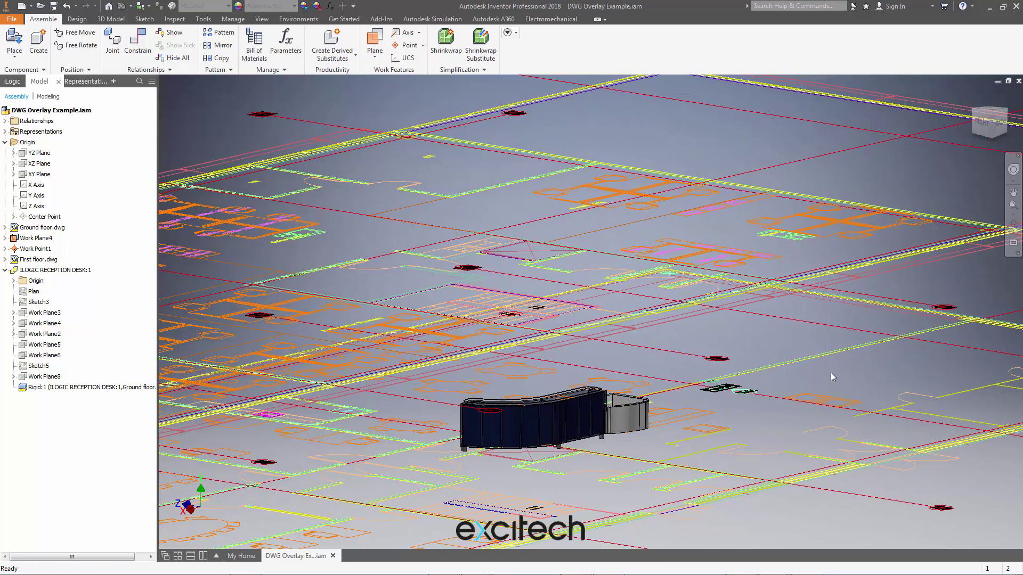